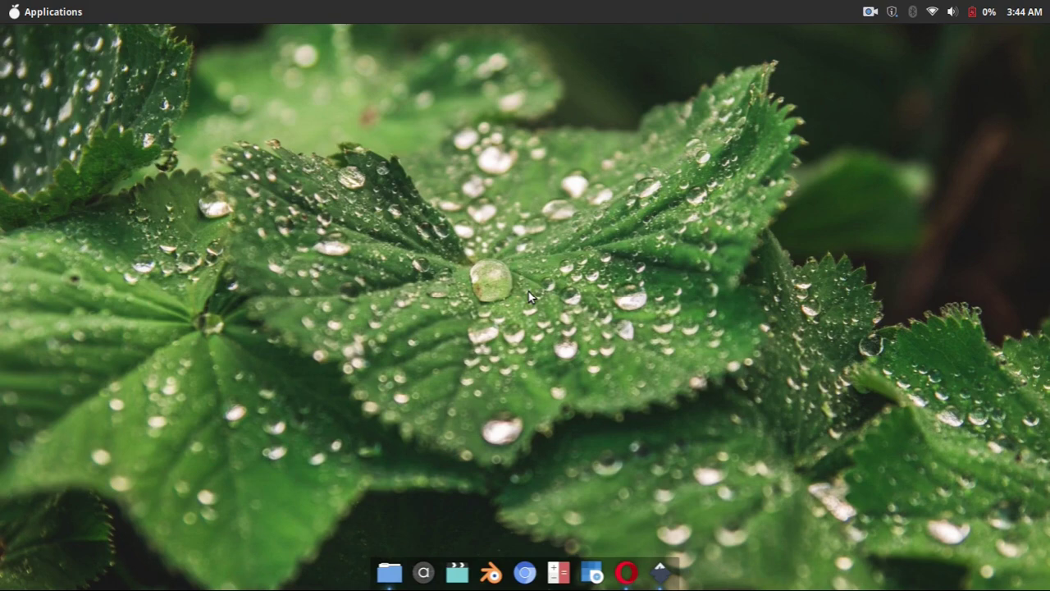
- Launch Opera and load the remove.bg homepage
left_click(627, 574)
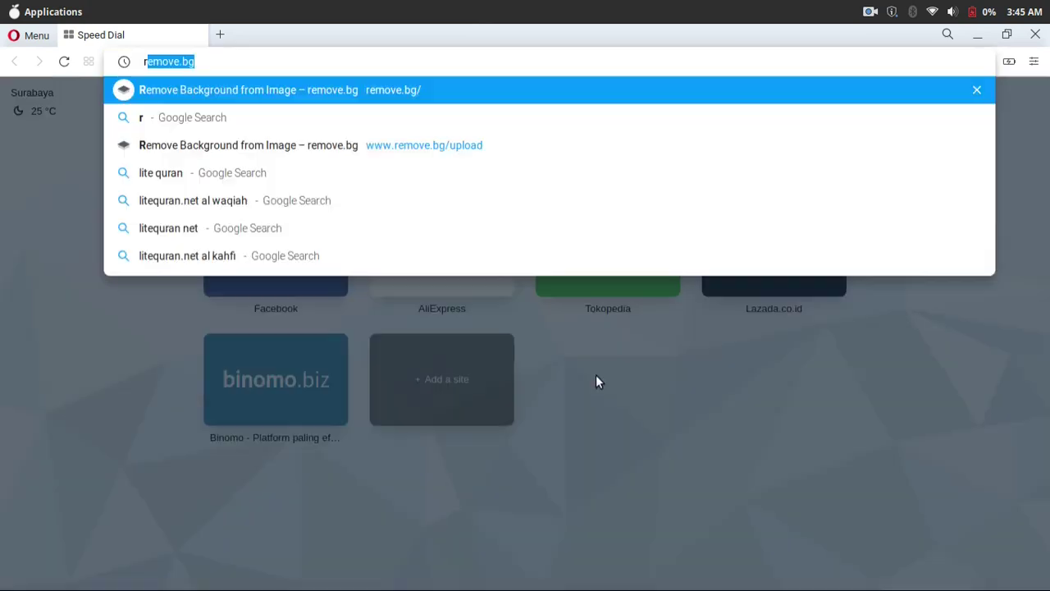
type("remove.bg")
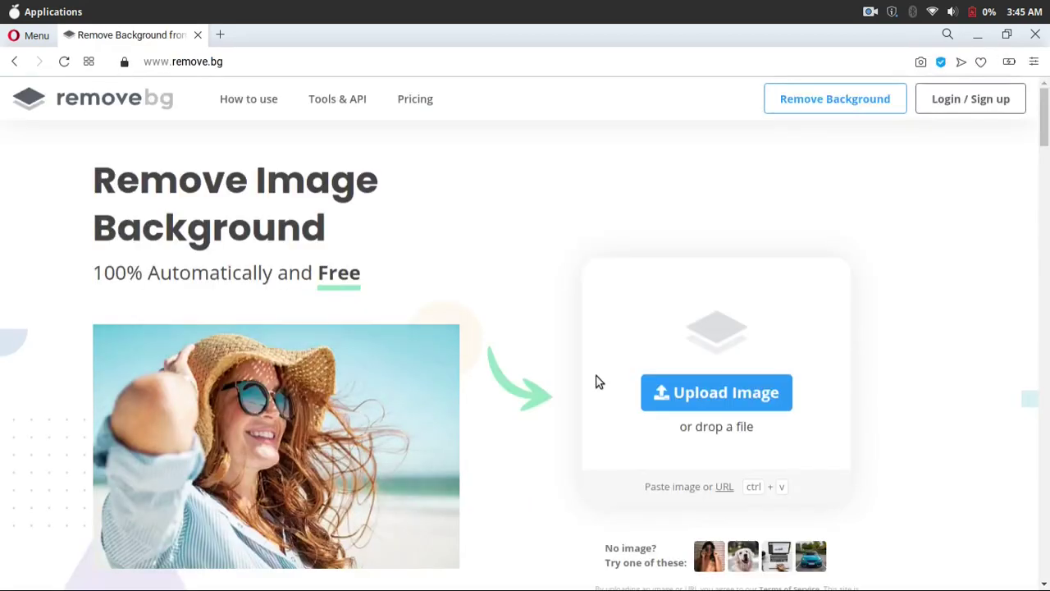
mouse_move(412, 580)
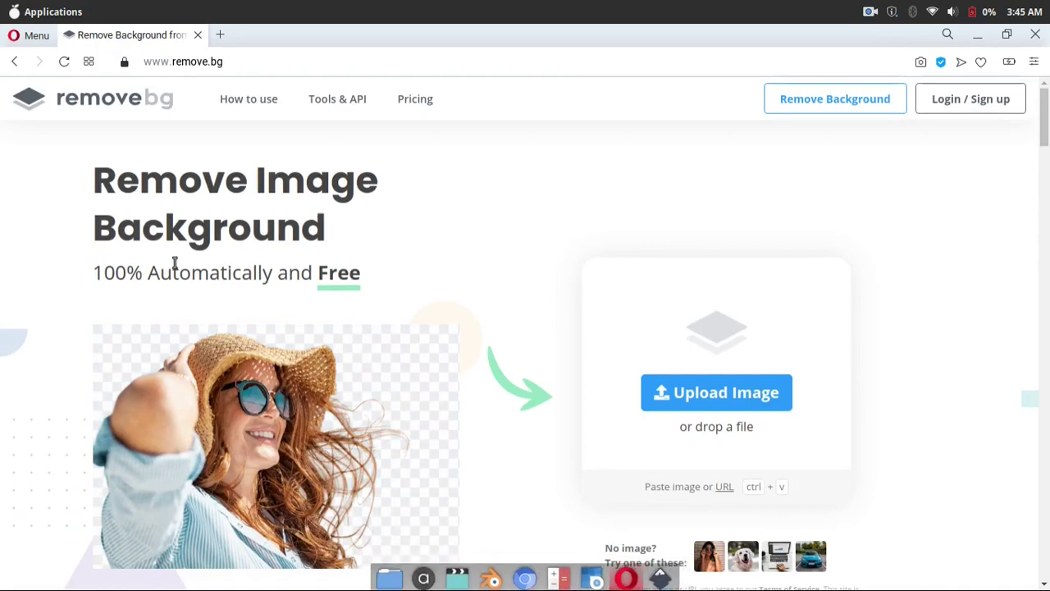
scroll(452, 439, "down", 1)
scroll(451, 438, "down", 1)
scroll(452, 439, "up", 2)
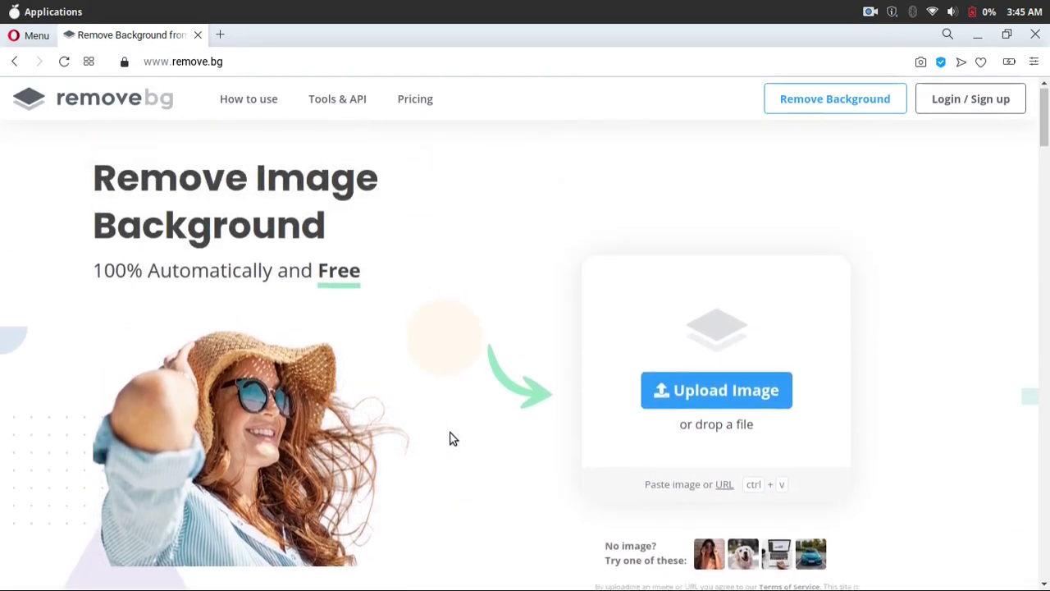
- Upload the koolshooters alarm clock JPG from the Footage folder to remove.bg
left_click(385, 569)
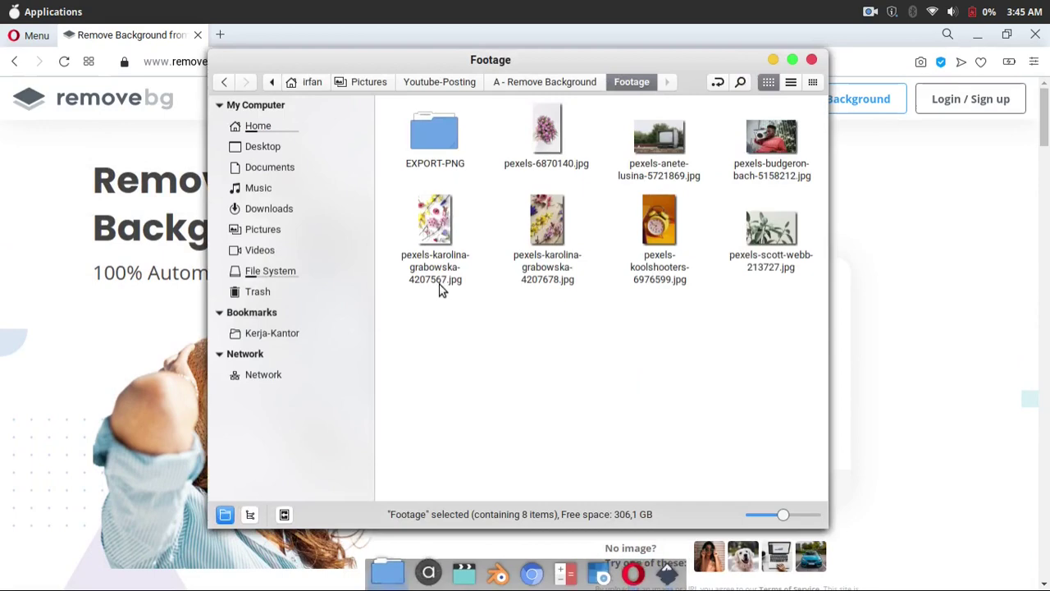
left_click_drag(656, 60, 484, 73)
left_click_drag(491, 216, 791, 322)
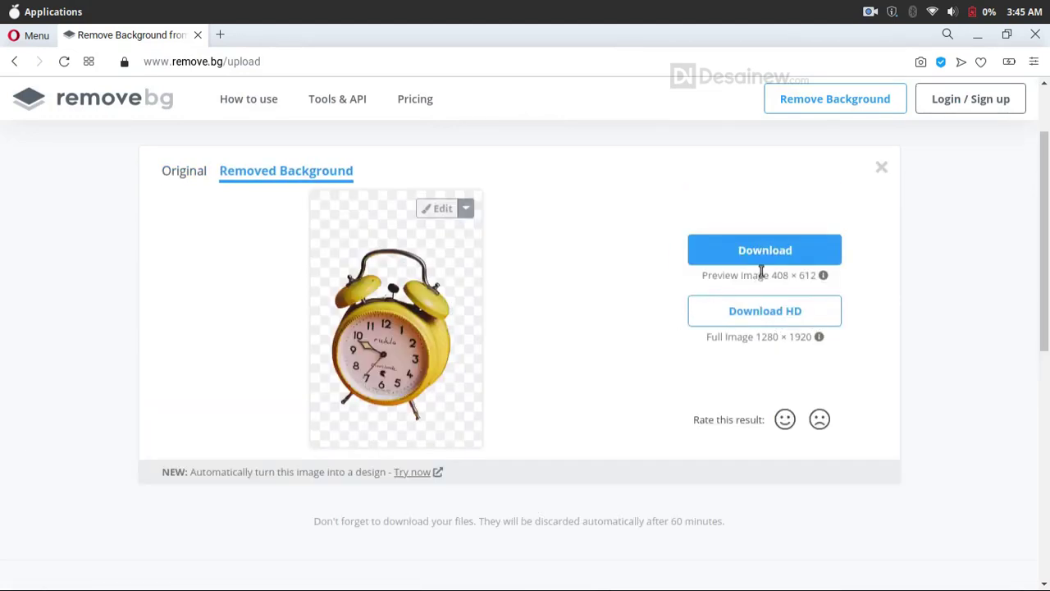
- Save the alarm clock cutout PNG into Footage, then clear the result for the next upload
left_click(778, 247)
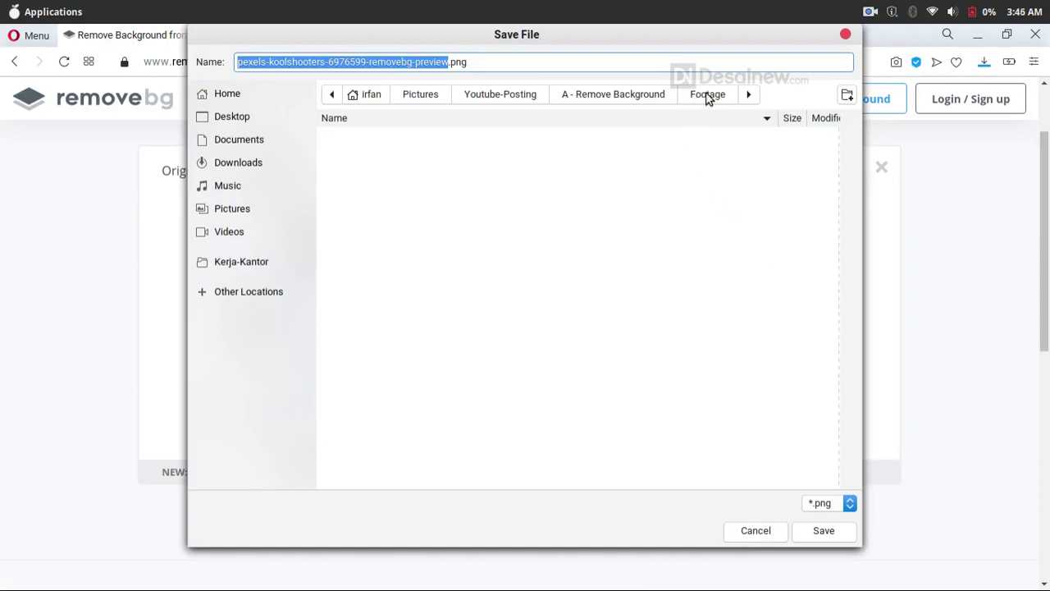
left_click(707, 98)
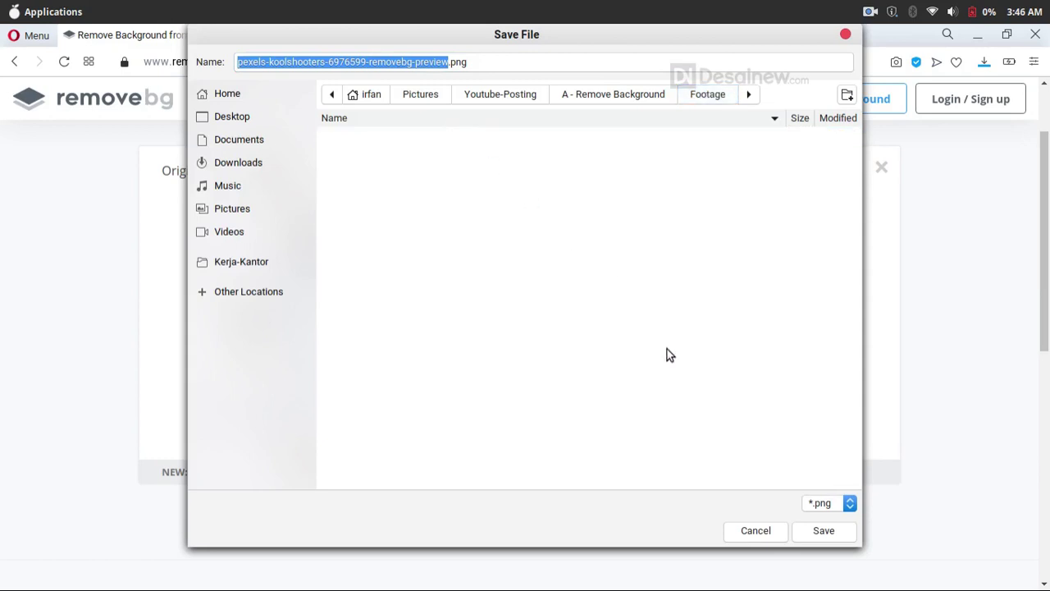
left_click(822, 531)
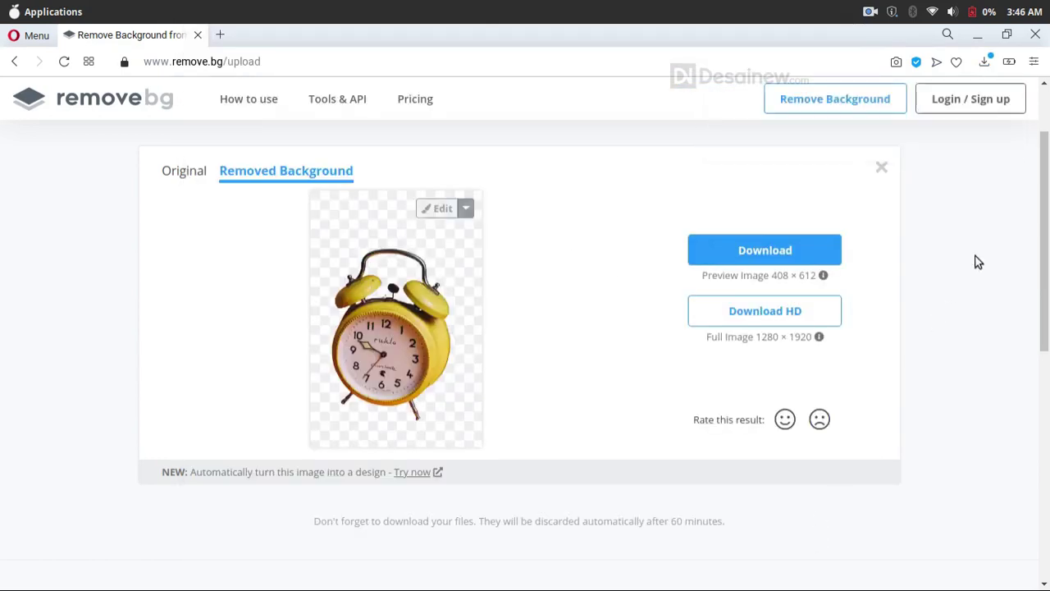
left_click(881, 168)
mouse_move(434, 572)
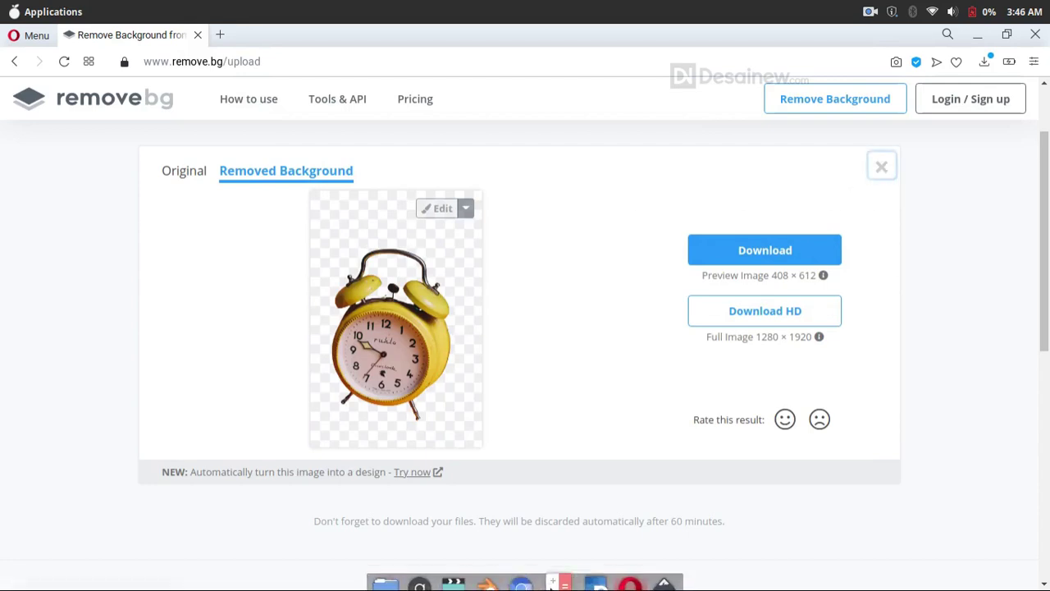
left_click(380, 572)
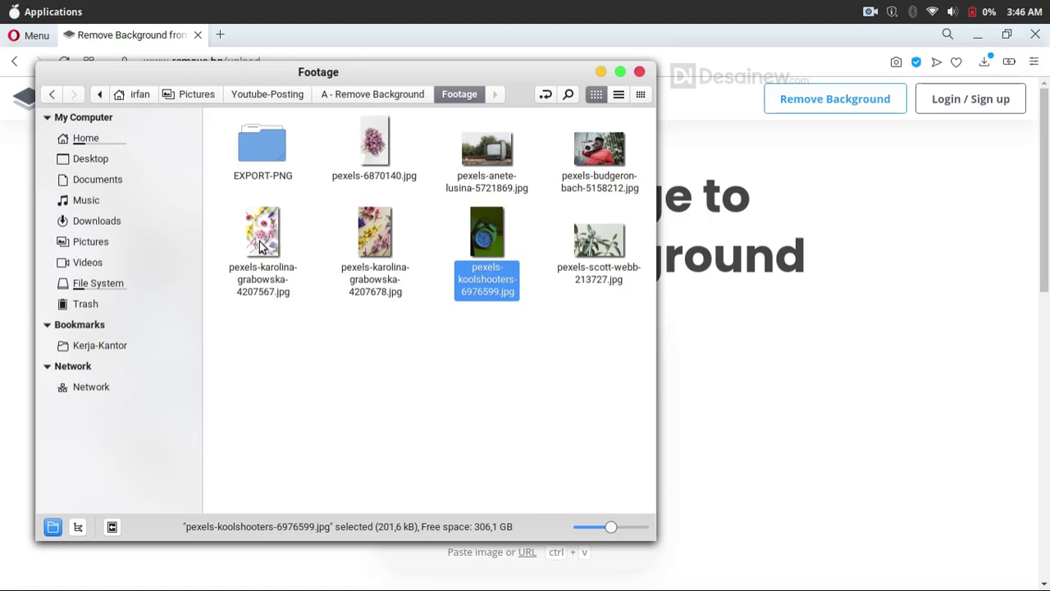
- Upload pexels-karolina-grabowska-4207567.jpg and save its flowers cutout PNG
left_click_drag(263, 246, 788, 351)
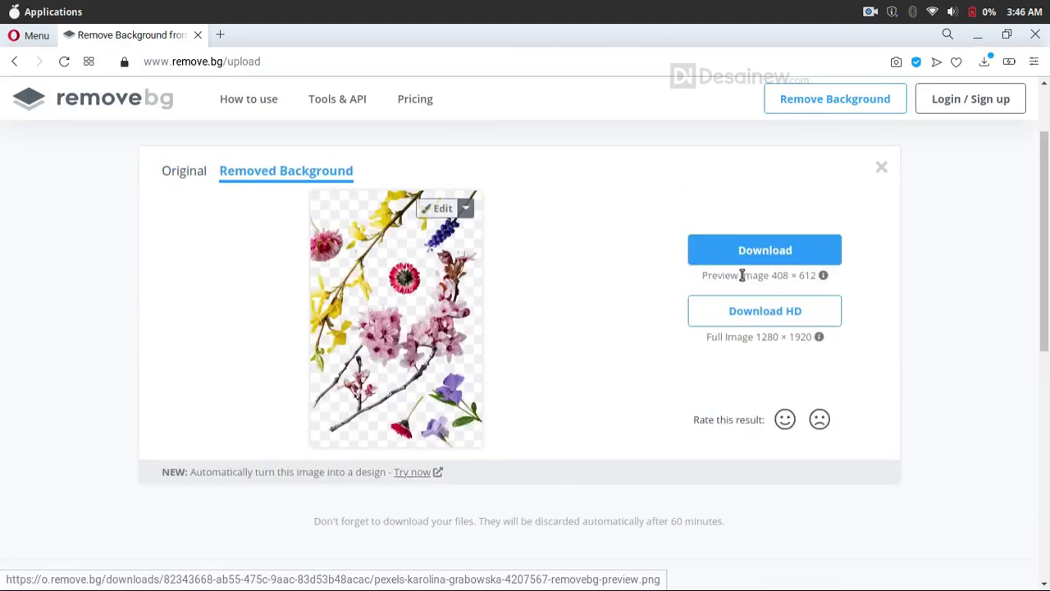
left_click(761, 254)
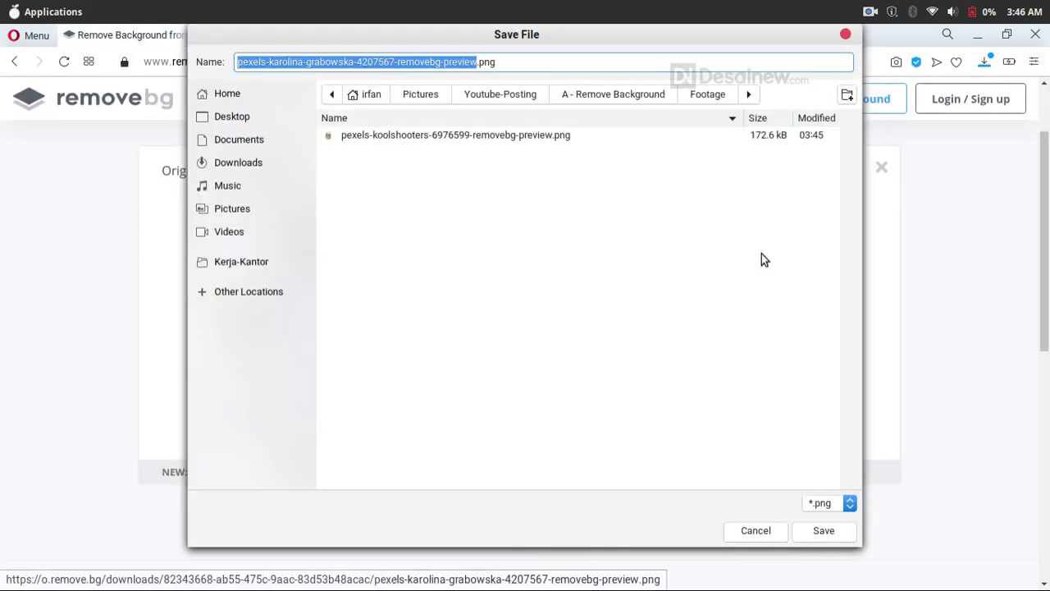
left_click(816, 532)
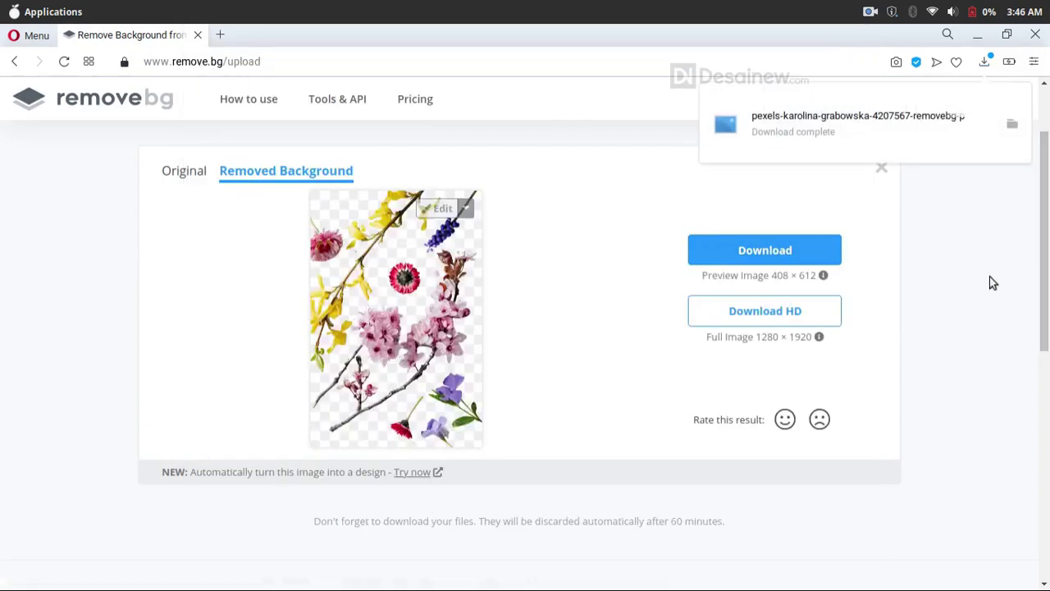
- Search 'adobe spark remove bg' in a new tab to reach Spark's Remove background page
left_click(222, 37)
type("a")
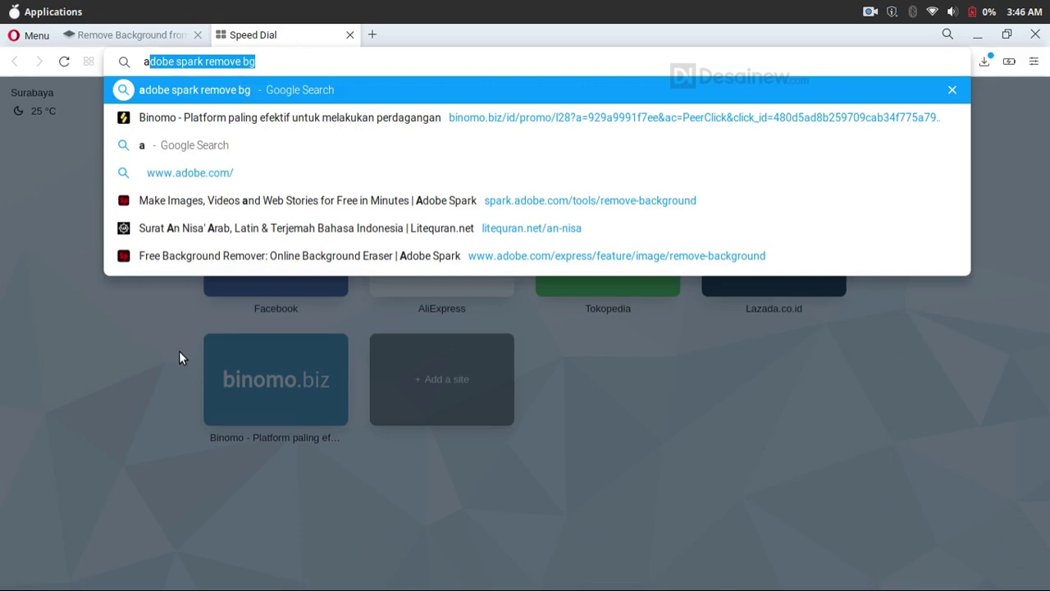
type("do")
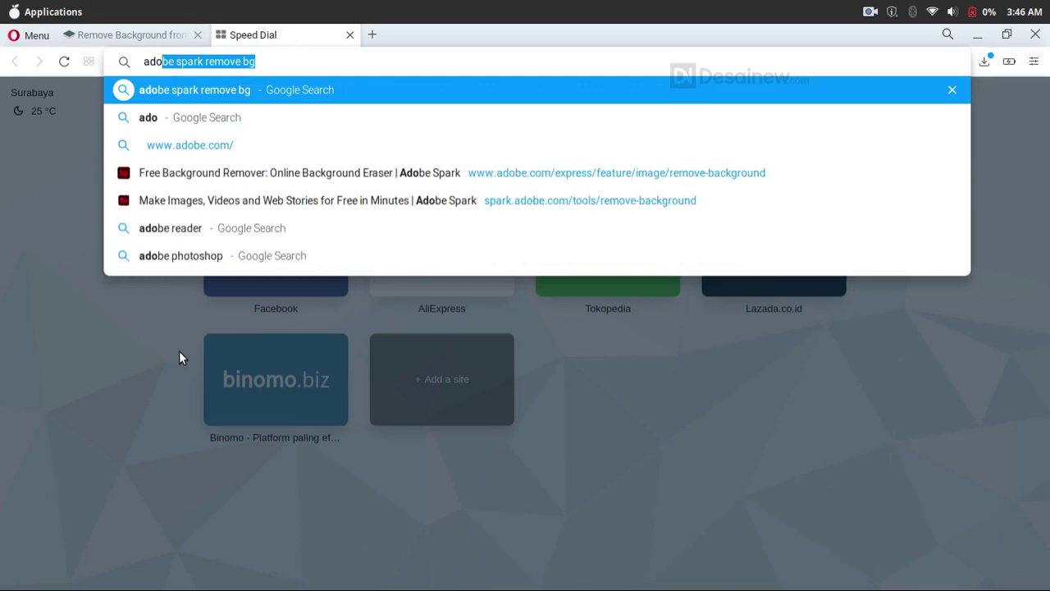
type("be spa")
key("BackSpace")
type("pa")
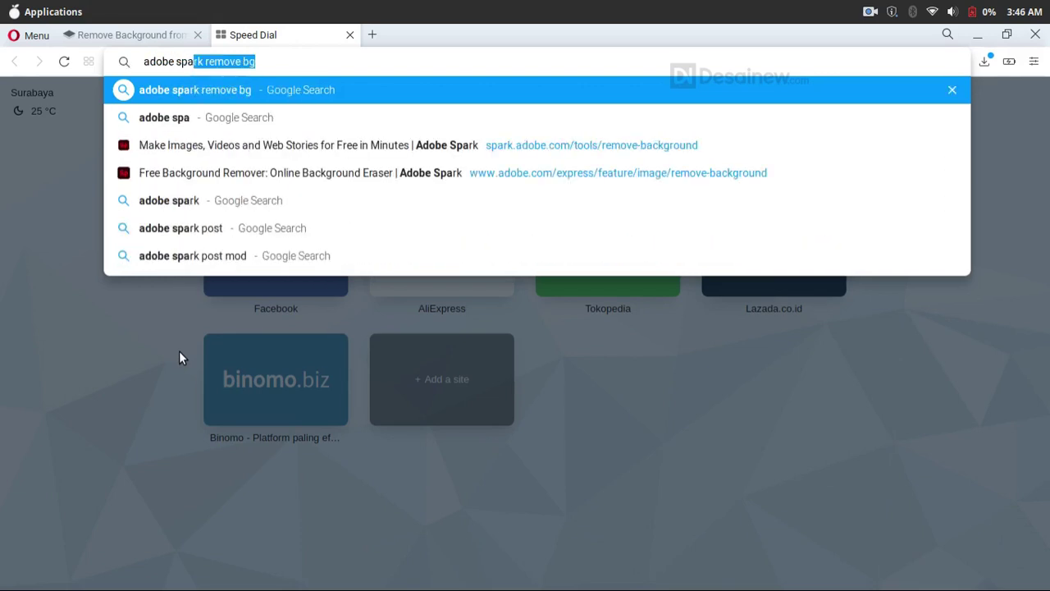
type("rk remov")
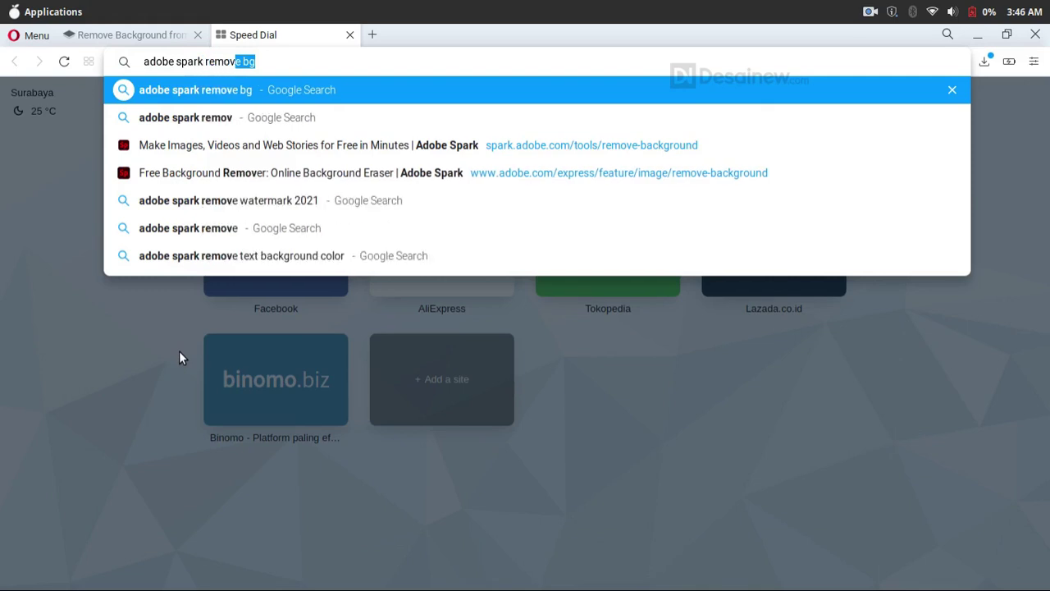
type("e")
key("Return")
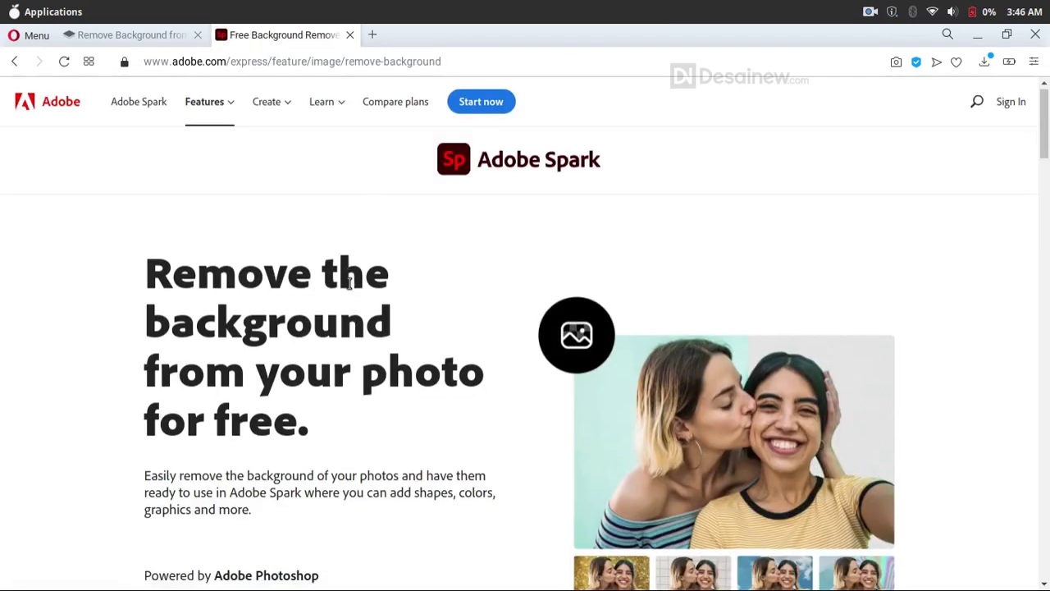
scroll(348, 282, "down", 2)
- Upload the budgeron-bach man-with-radio photo to Adobe Spark's background remover
left_click(176, 492)
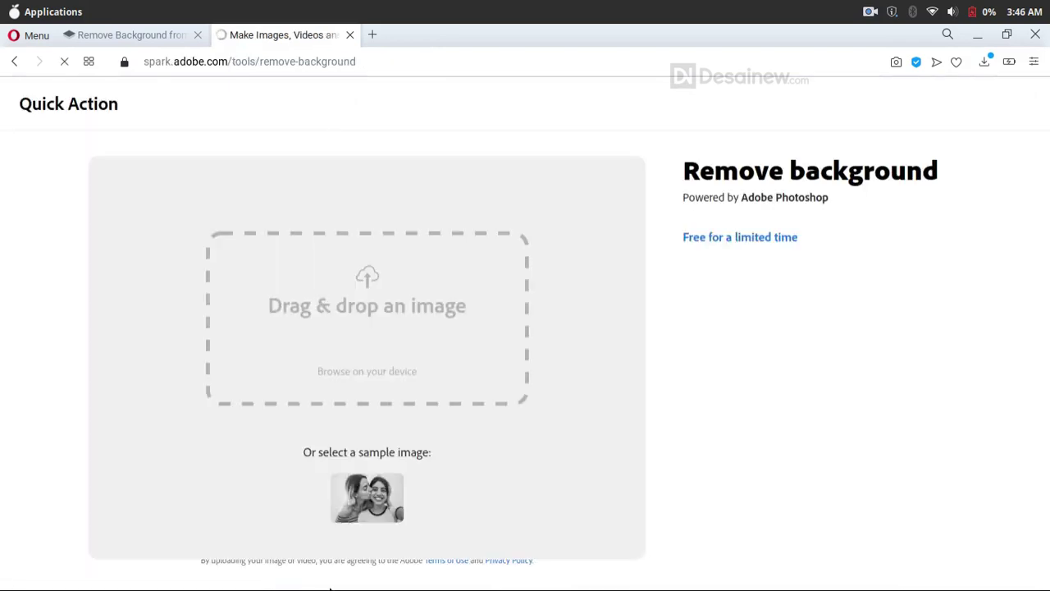
left_click(387, 571)
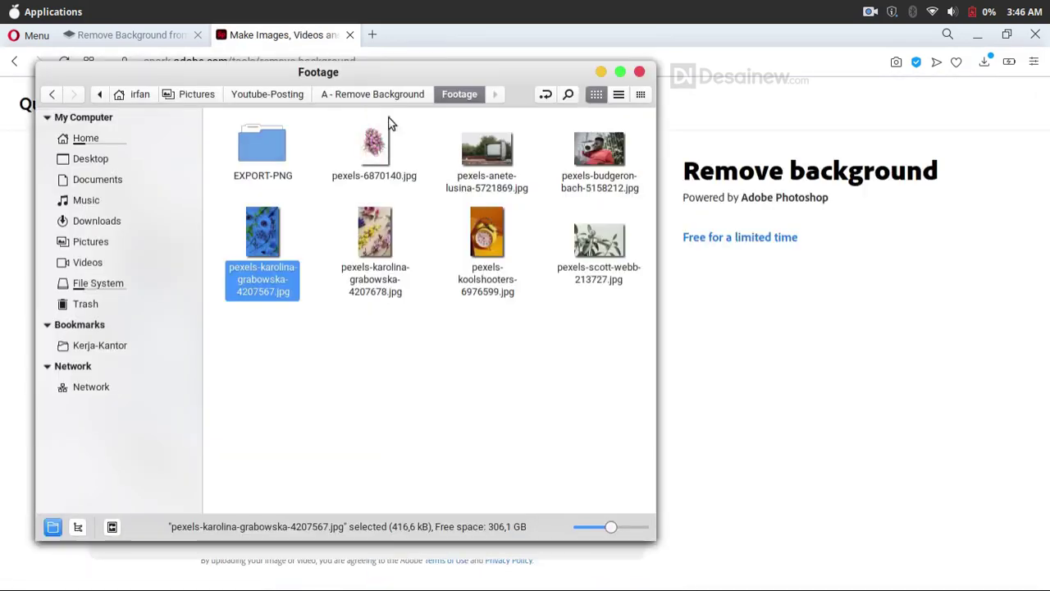
left_click_drag(408, 69, 749, 109)
left_click(828, 205)
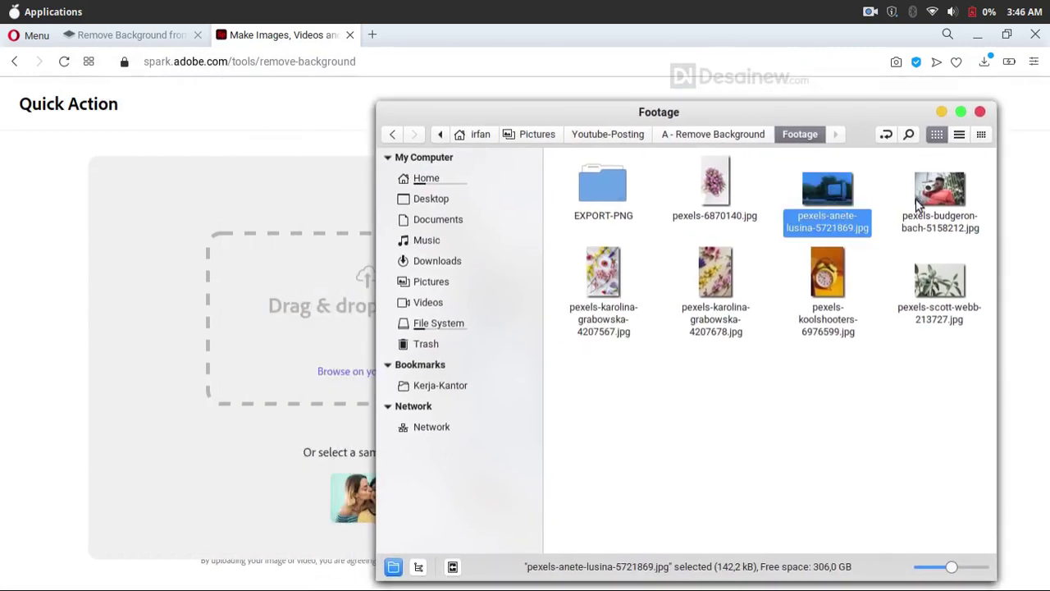
left_click(976, 203)
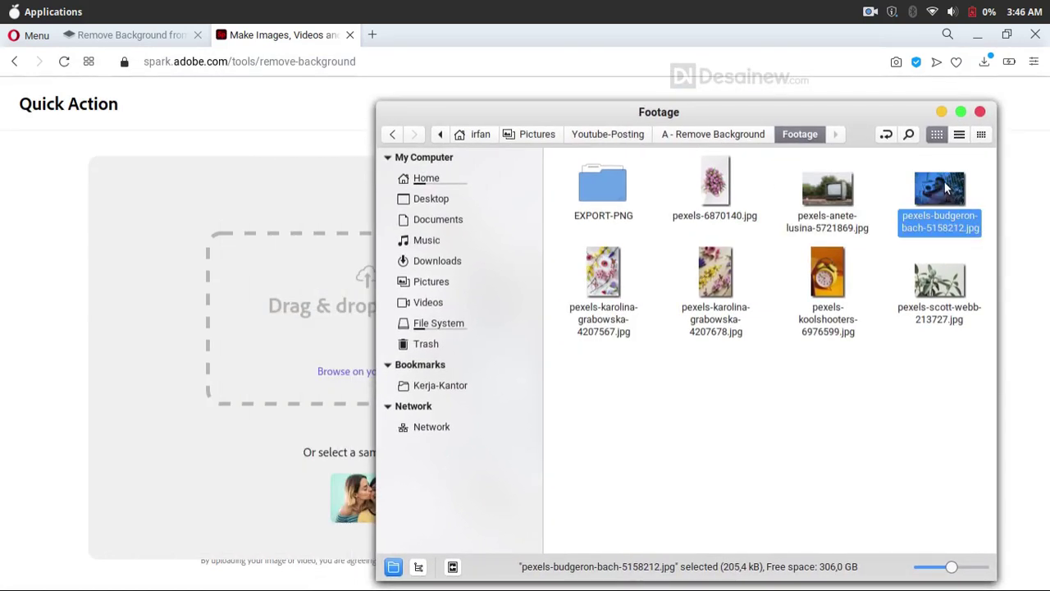
left_click_drag(945, 187, 253, 276)
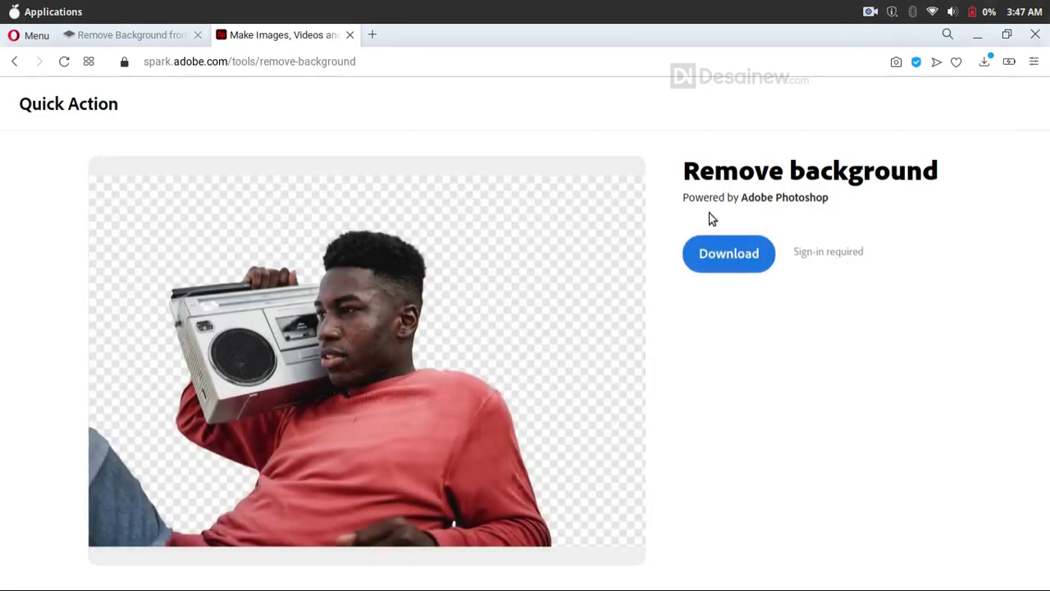
- Attempt the download, dismiss the sign-up prompt, and close the Spark tab
left_click(713, 255)
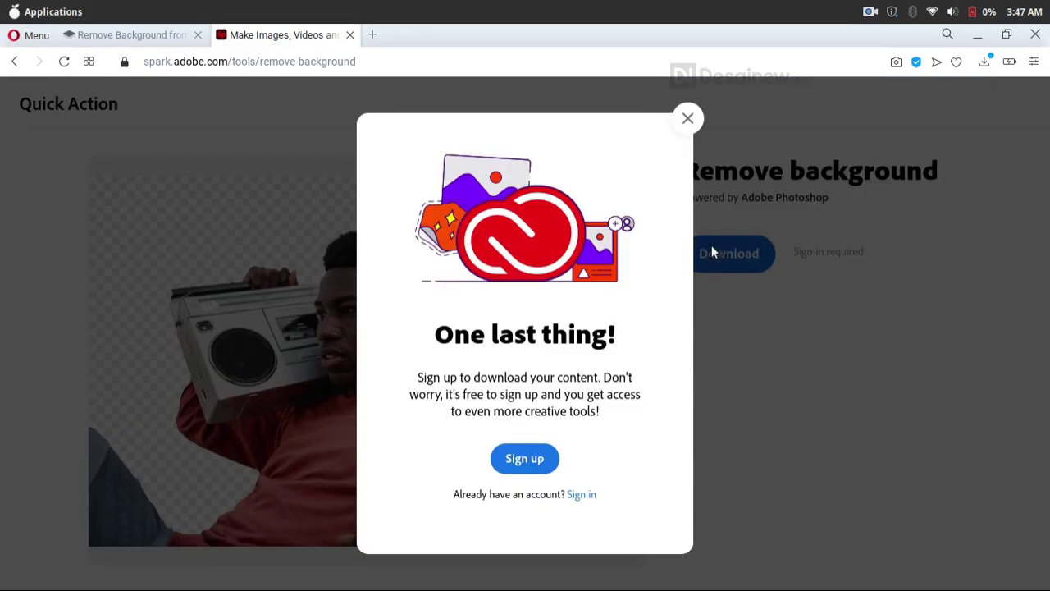
left_click(688, 119)
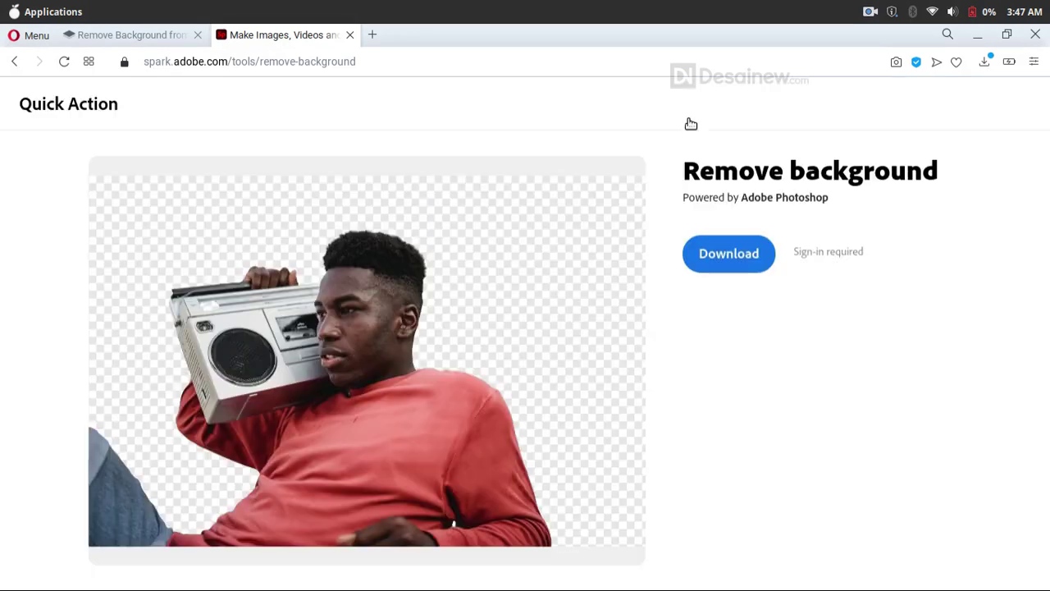
left_click(348, 35)
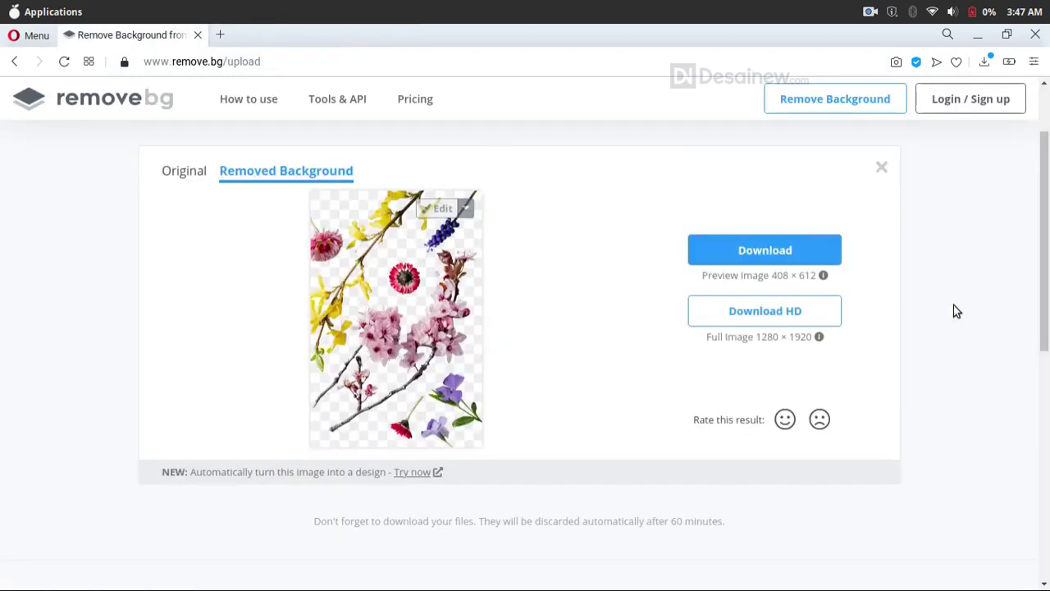
- Upload the anete-lusina TV photo to remove.bg
left_click(882, 168)
left_click(420, 574)
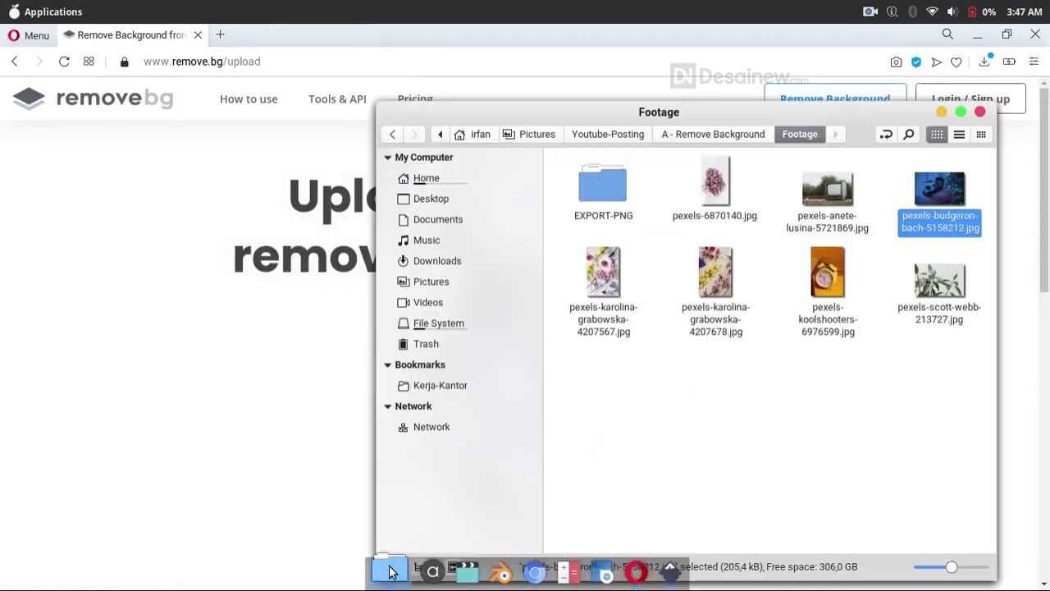
left_click_drag(845, 109, 484, 94)
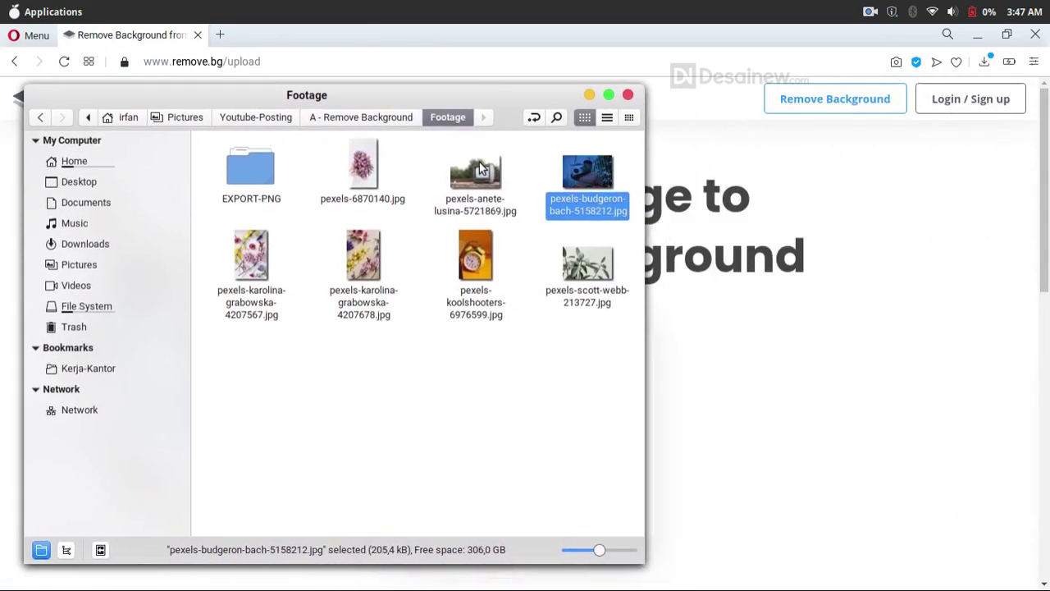
left_click_drag(475, 174, 779, 348)
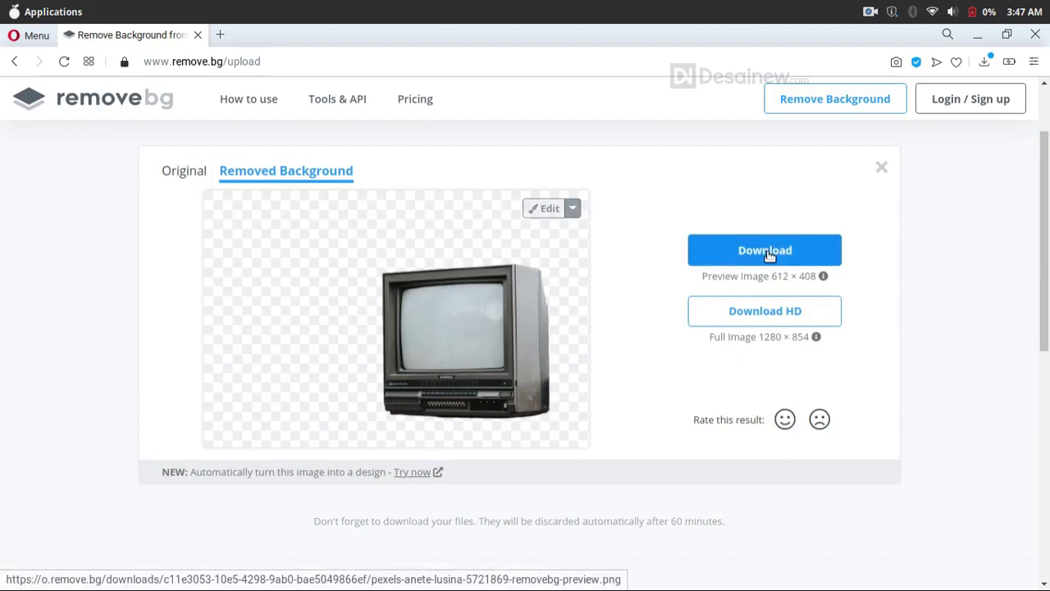
- Save pexels-anete-lusina-5721869-removebg-preview.png and bring the Footage folder back
left_click(769, 256)
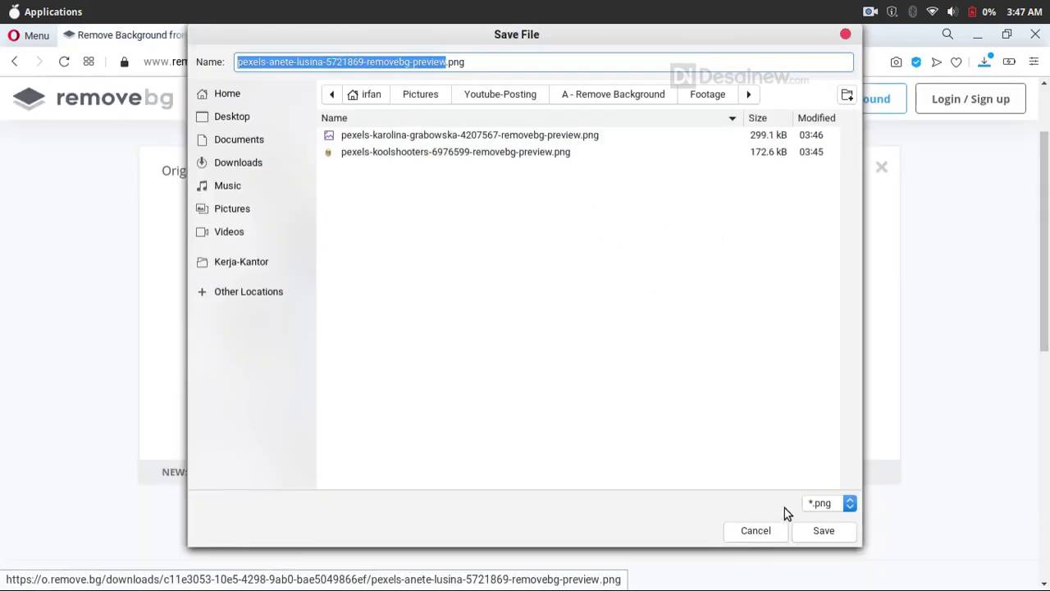
left_click(811, 528)
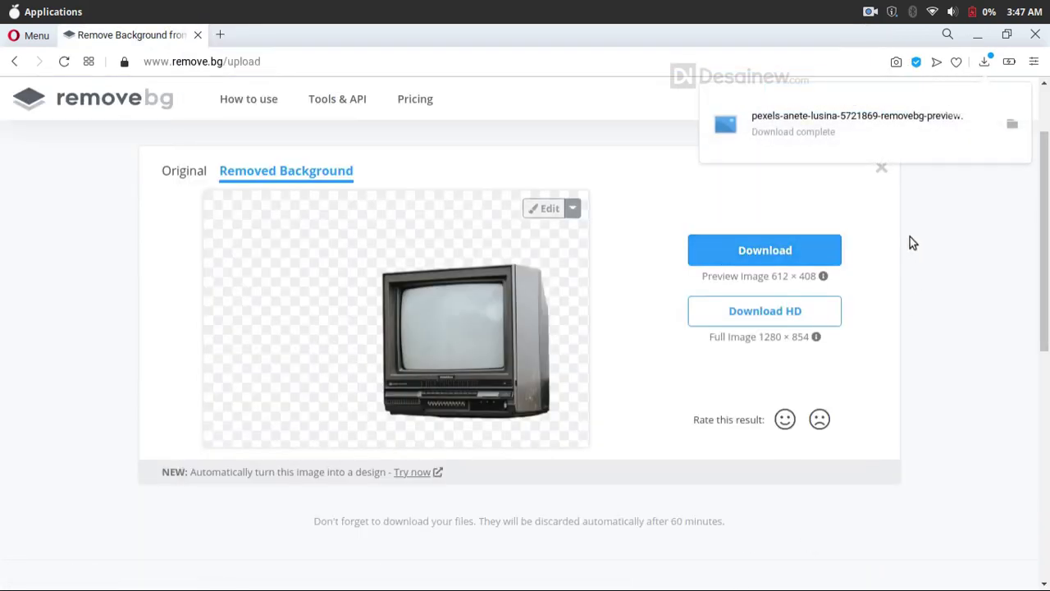
left_click(881, 168)
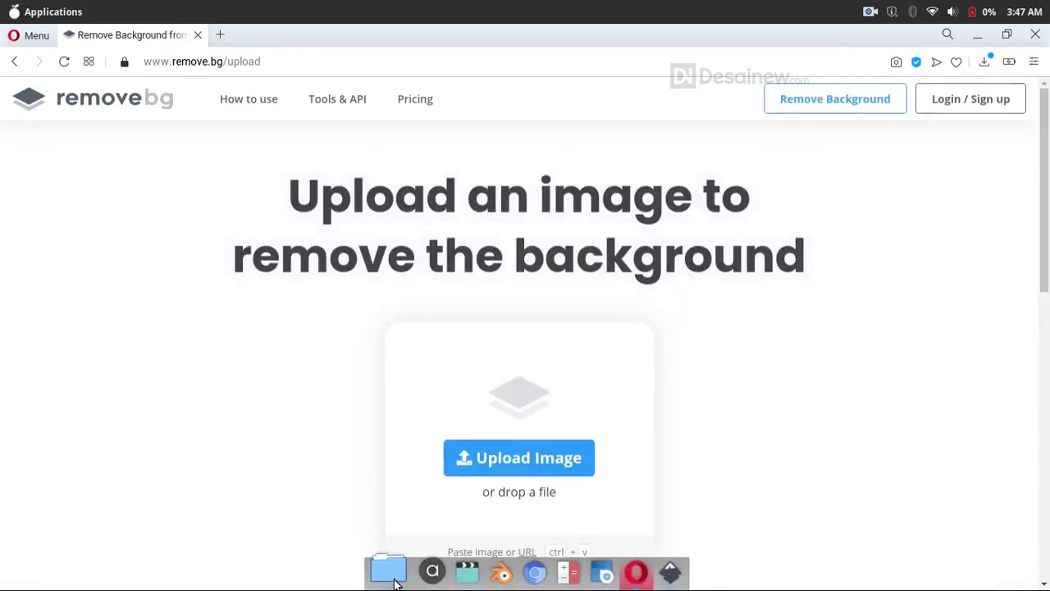
left_click(394, 582)
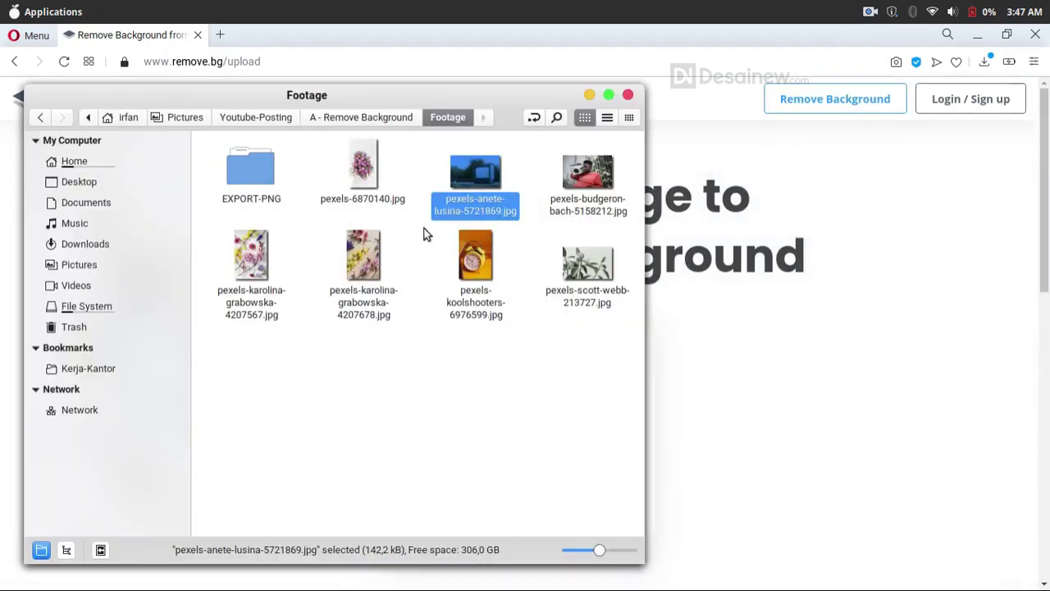
- Upload pexels-budgeron-bach-5158212.jpg to remove.bg for its cutout
left_click(598, 183)
left_click_drag(599, 170, 729, 337)
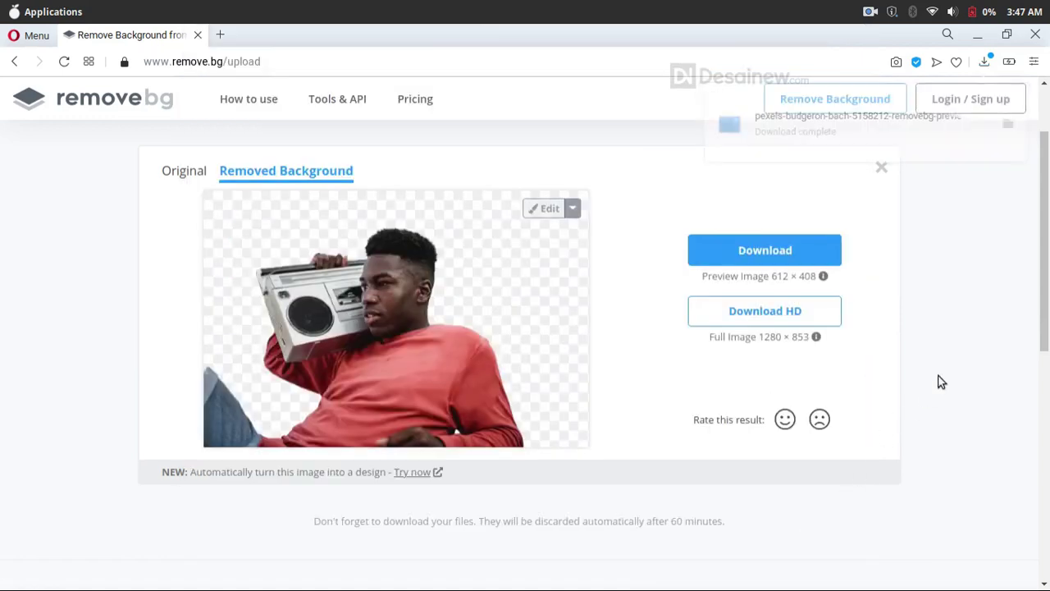
- Open EXPORT-PNG and step through the removebg-preview cutouts in the image viewer
left_click(981, 36)
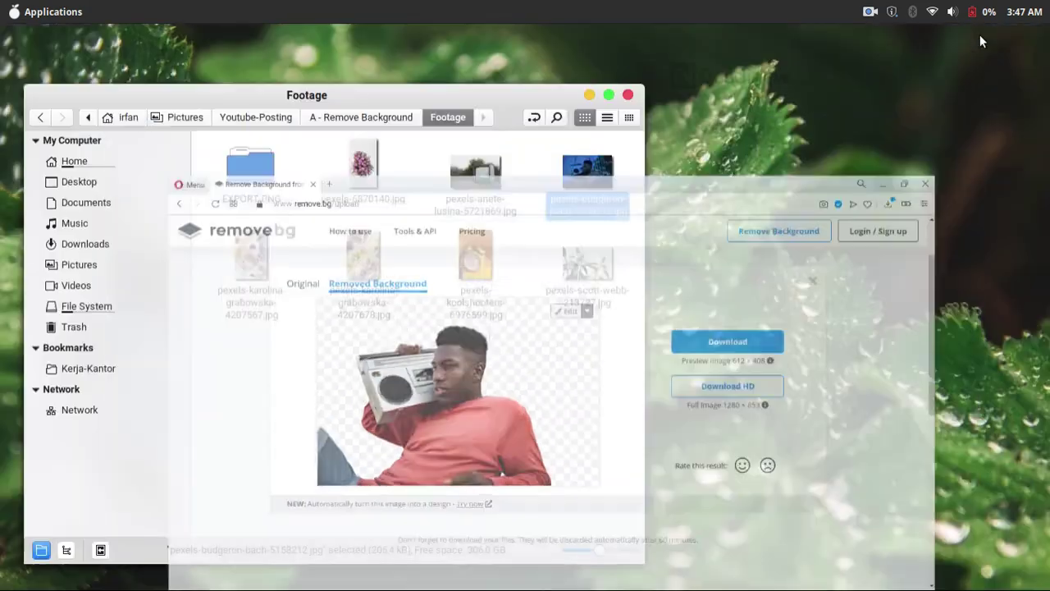
left_click(617, 394)
left_click(258, 167)
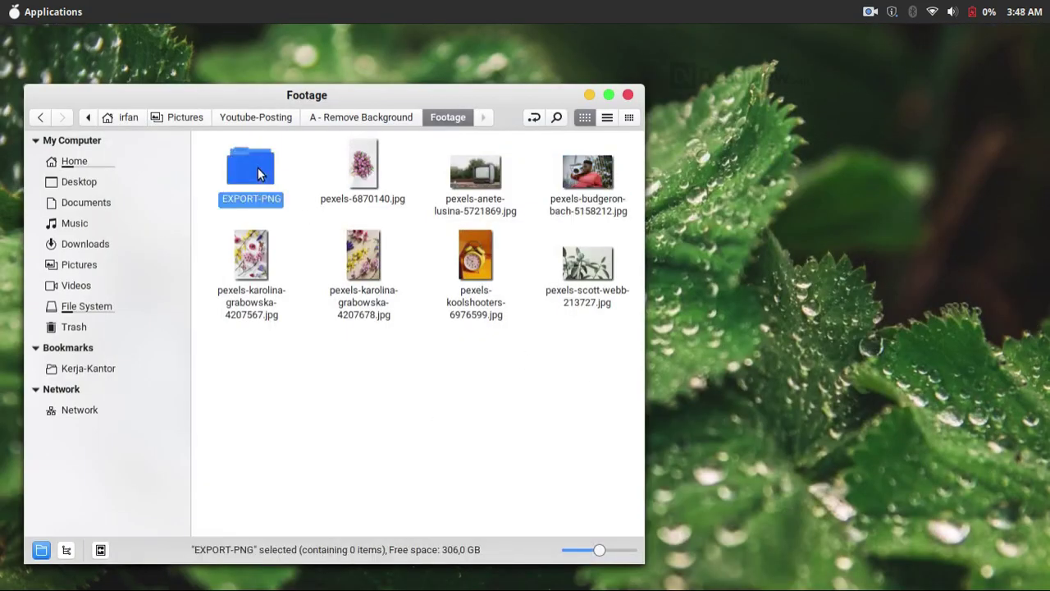
double_click(279, 220)
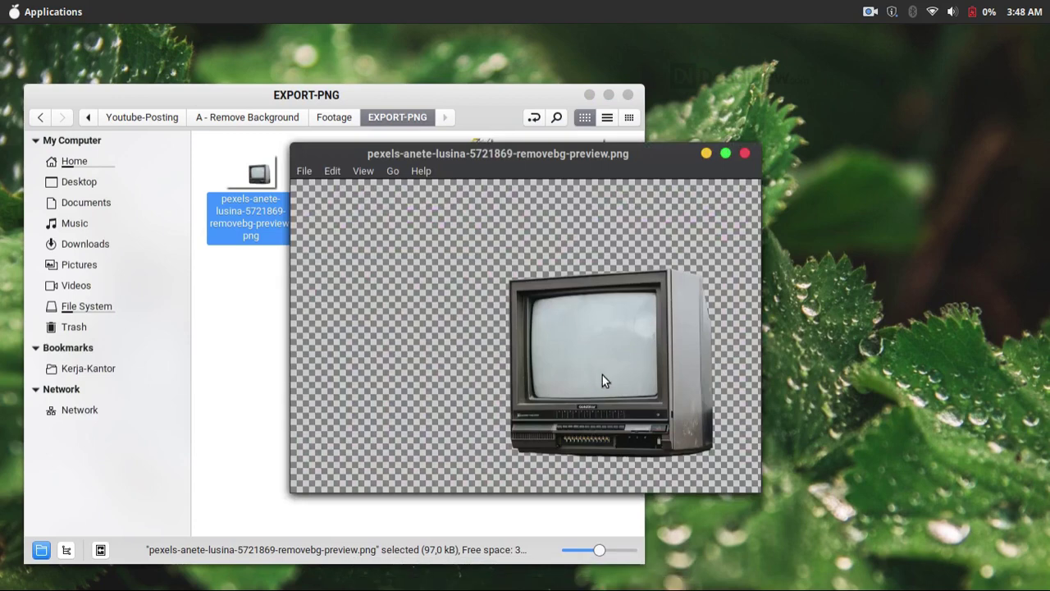
key("Right")
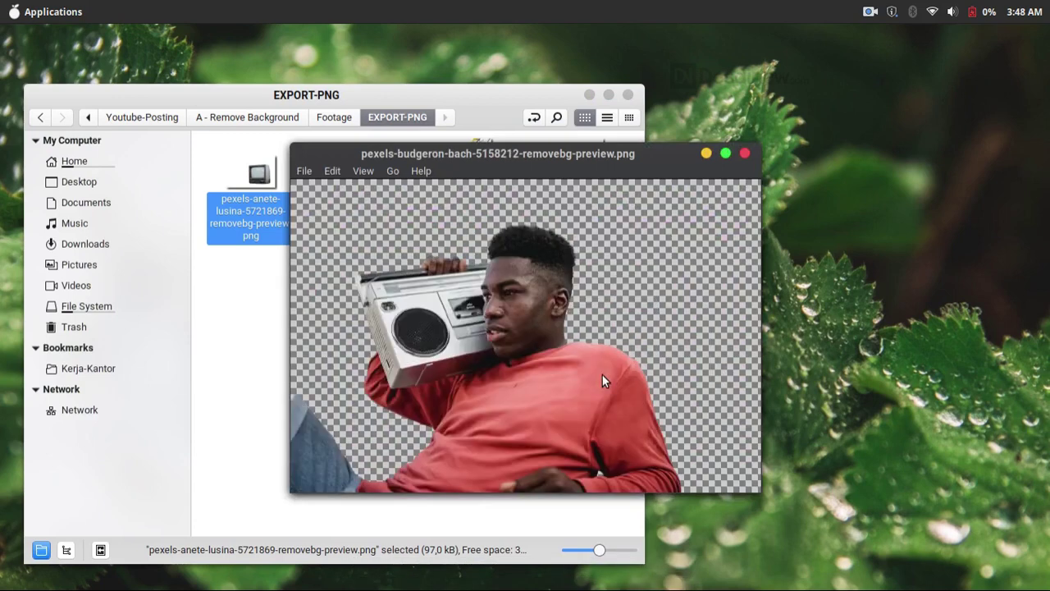
key("Right")
key("Right")
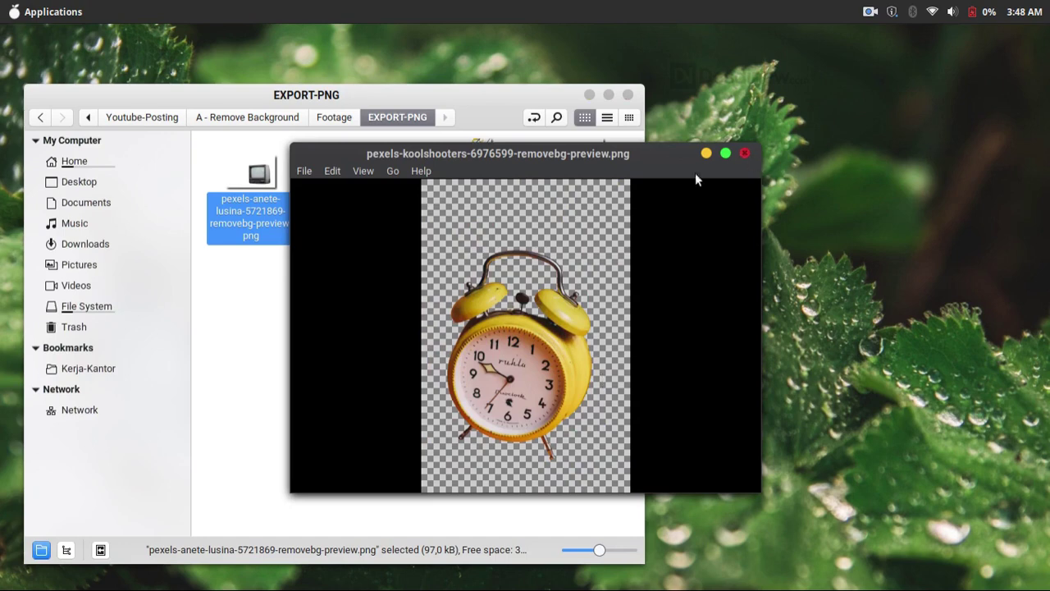
left_click(744, 153)
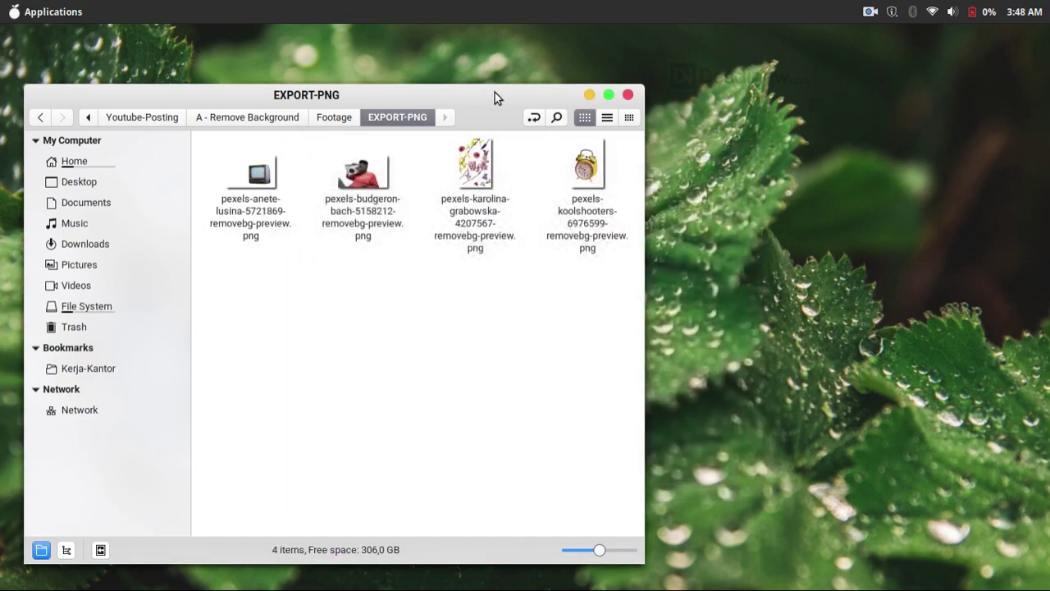
- Bring up BG-01.svg and frame the four coloured squares
left_click(661, 579)
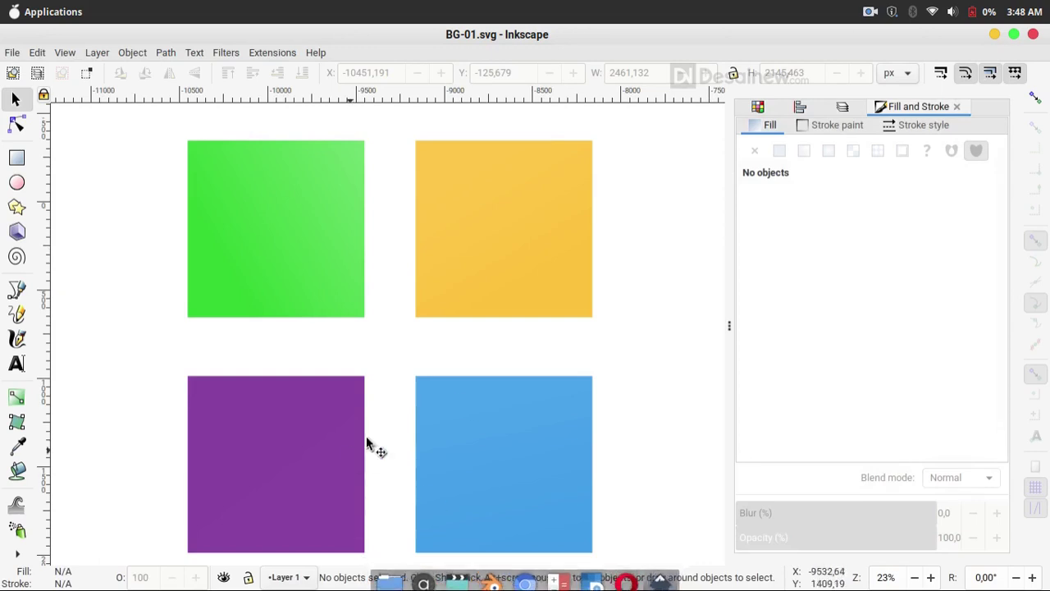
scroll(394, 370, "down", 2)
left_click_drag(403, 368, 502, 331)
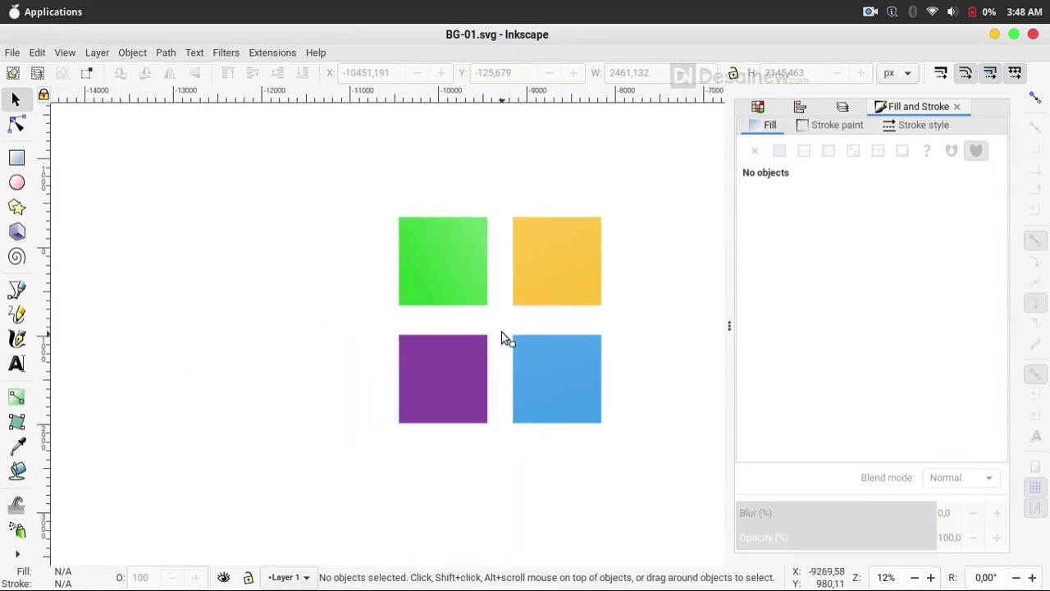
- Drag all four cutout PNGs from EXPORT-PNG into Inkscape, confirming each import
left_click(386, 574)
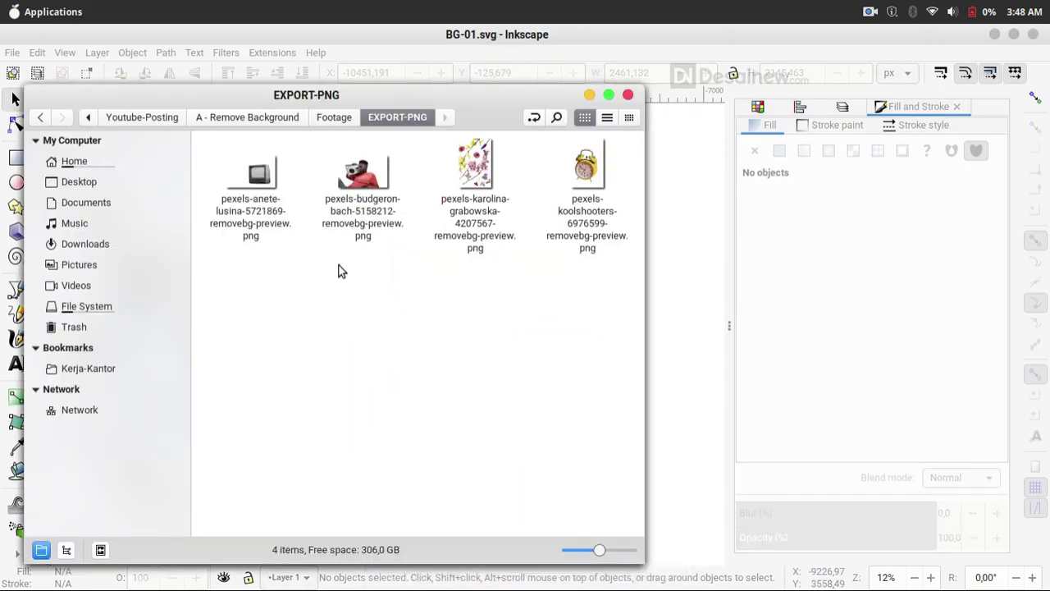
left_click_drag(601, 292, 246, 156)
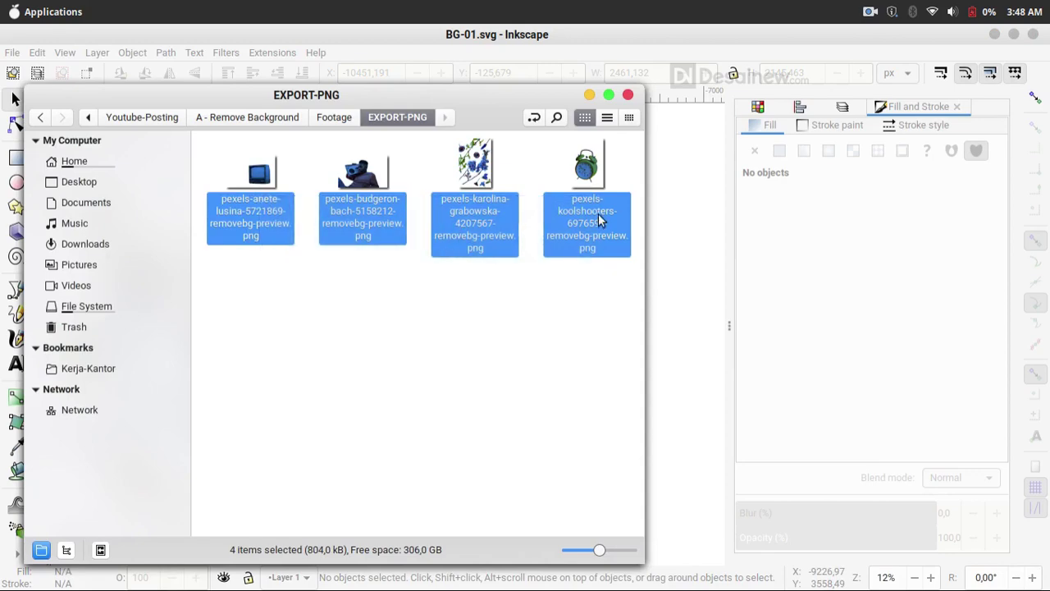
left_click_drag(598, 213, 690, 360)
left_click(628, 361)
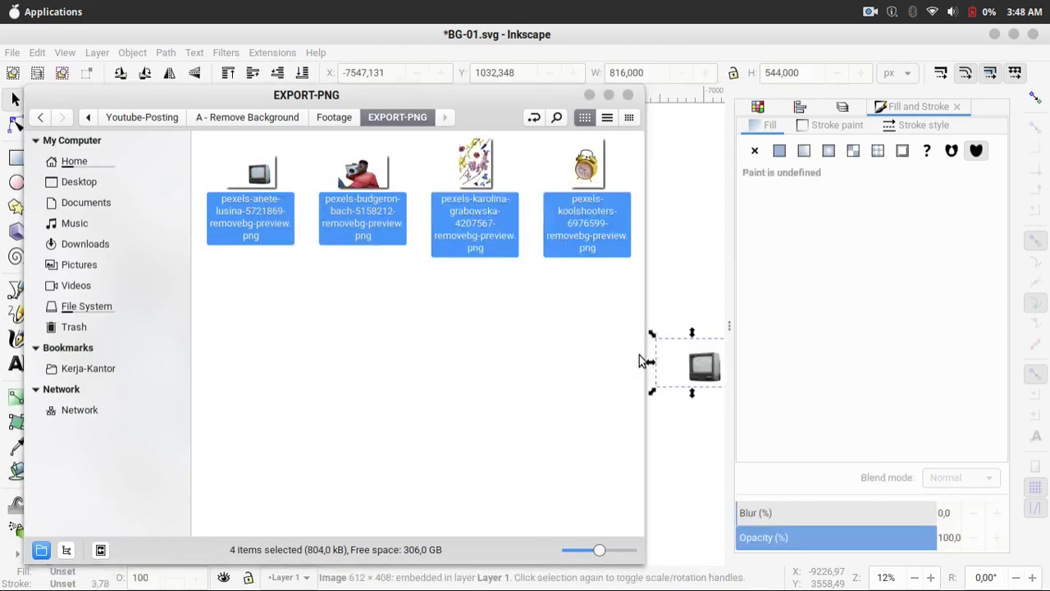
left_click(639, 354)
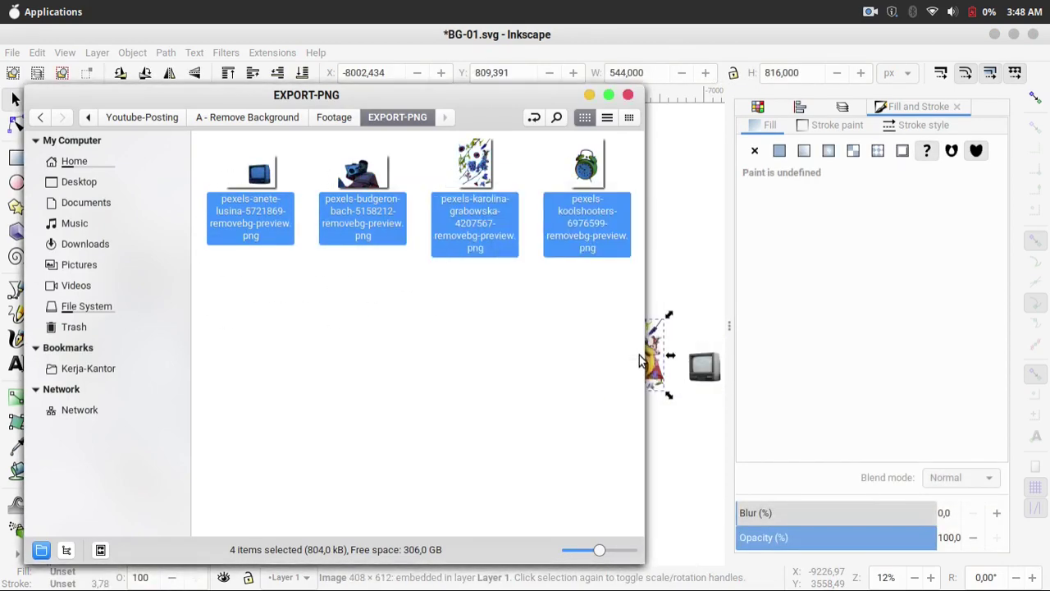
left_click(616, 177)
left_click(589, 95)
scroll(585, 312, "up", 2)
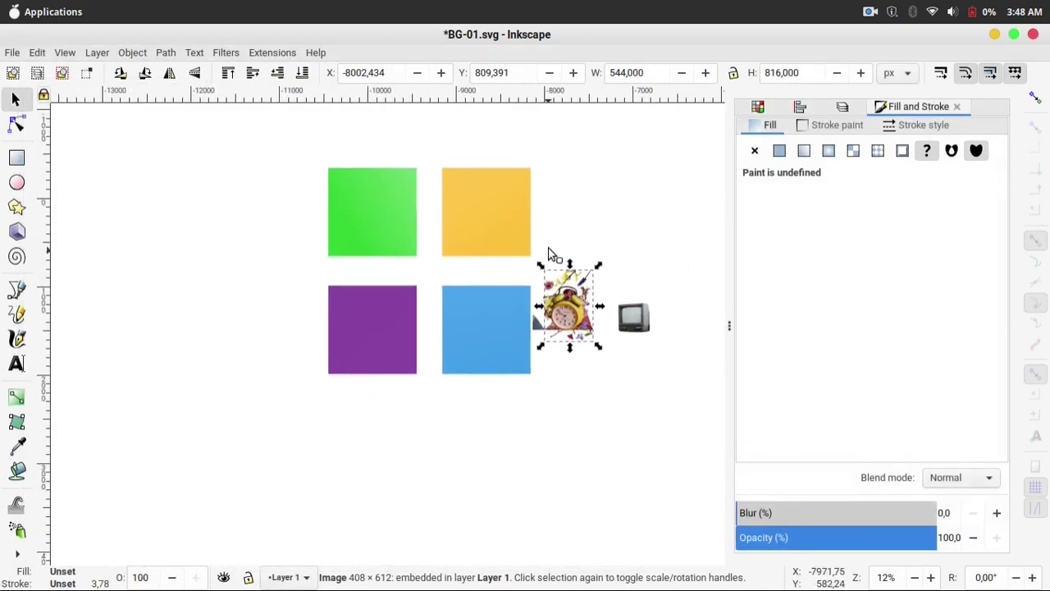
- Move and scale the alarm clock cutout to sit centred on the purple square
left_click_drag(584, 313, 282, 383)
left_click_drag(311, 304, 386, 225)
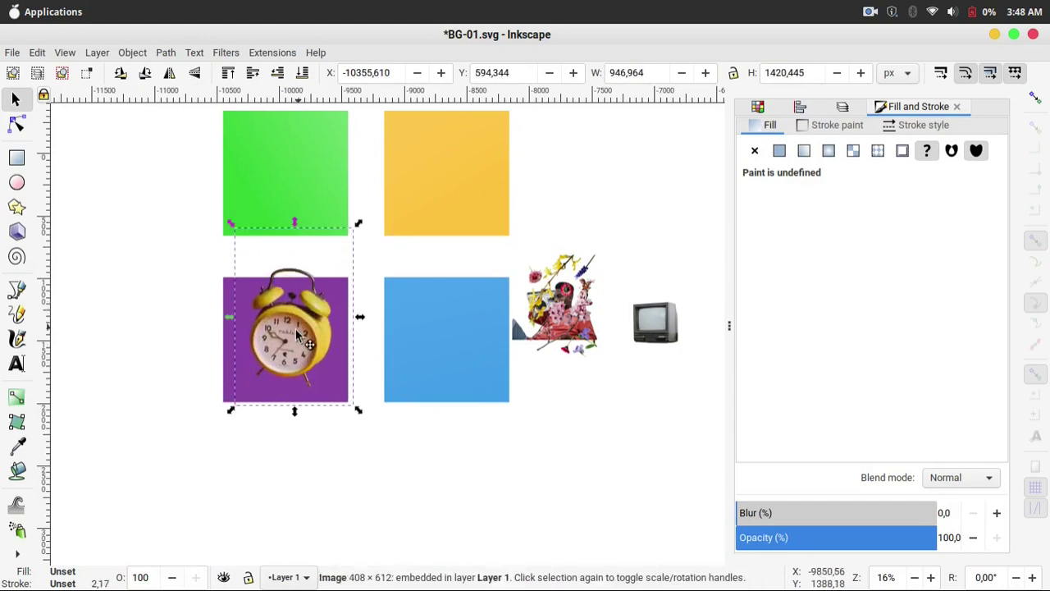
left_click_drag(296, 337, 294, 348)
left_click_drag(356, 421, 336, 397)
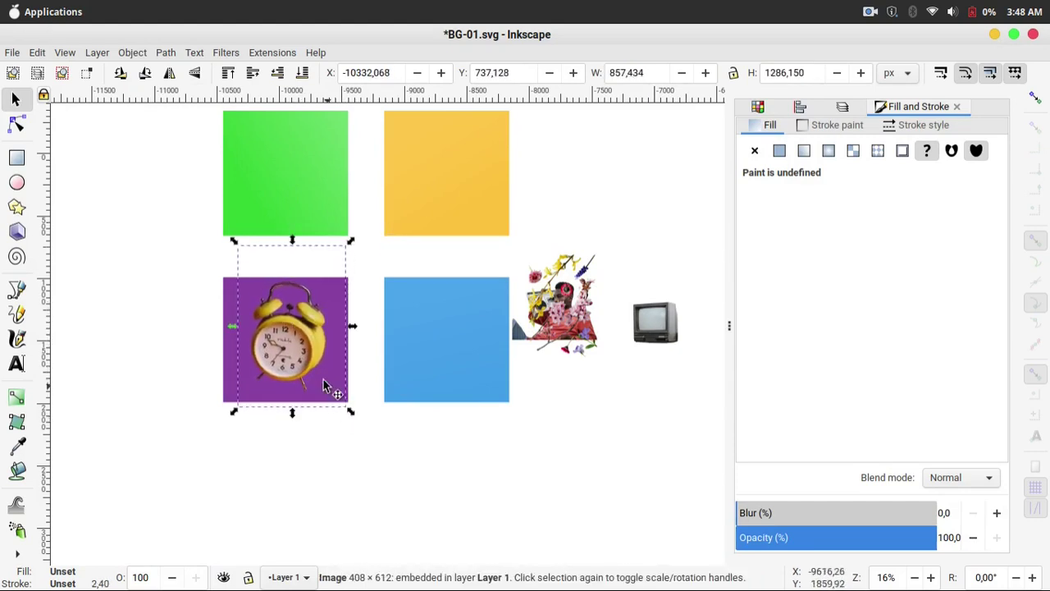
mouse_move(305, 365)
left_mouse_down()
mouse_move(326, 383)
mouse_move(310, 379)
left_mouse_up()
left_click(340, 436)
- Align the man-with-radio cutout to the yellow square's bottom-left and enlarge it to fill
scroll(445, 421, "up", 1)
scroll(445, 422, "right", 1)
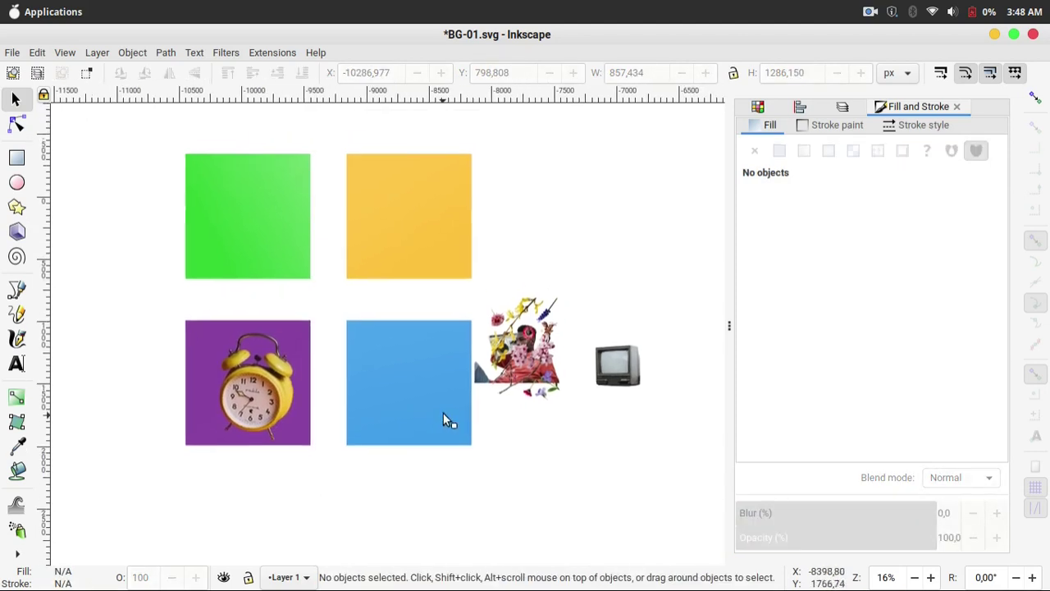
left_click(537, 361)
mouse_move(537, 361)
left_mouse_down()
mouse_move(267, 271)
mouse_move(417, 243)
mouse_move(414, 256)
left_mouse_up()
left_click(466, 190, "shift")
key("ctrl+shift+a")
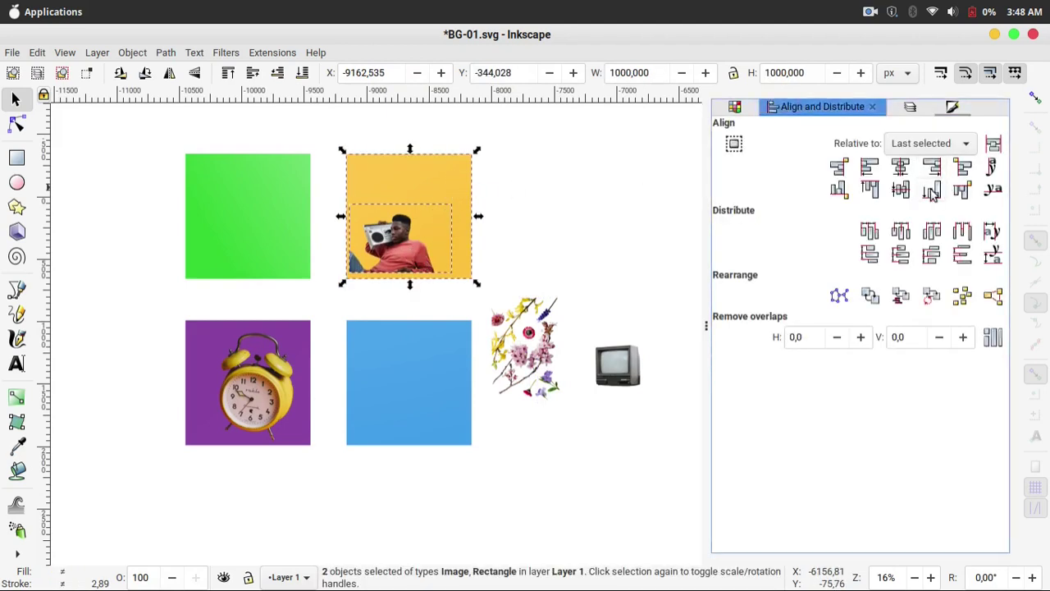
left_click(927, 191)
left_click(870, 168)
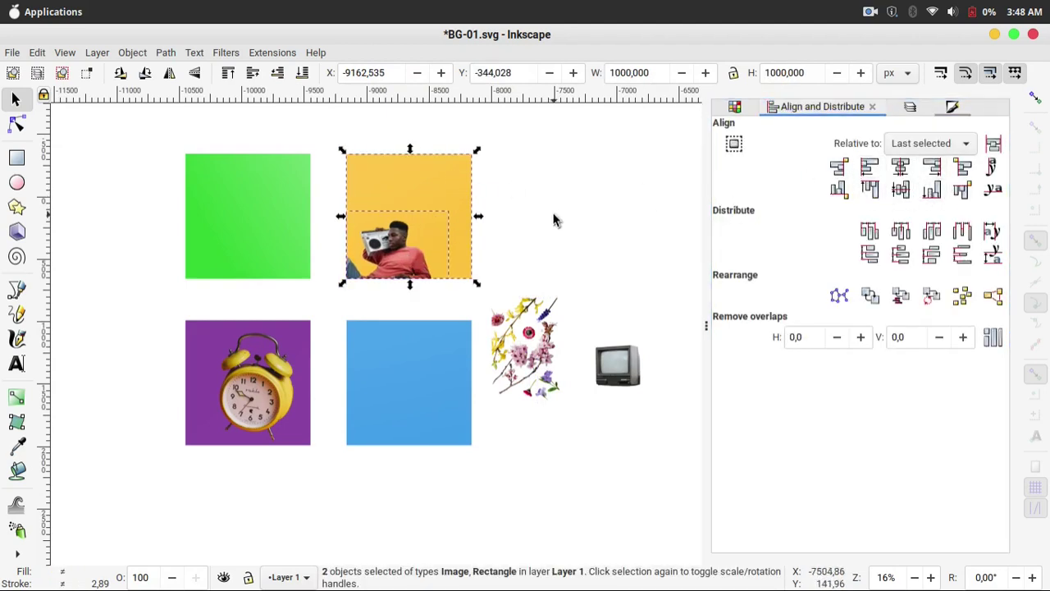
left_click(553, 218)
left_click(391, 251)
left_click_drag(468, 213, 499, 161)
- Adjust the flowers cutout so it stands upright
left_click(614, 378)
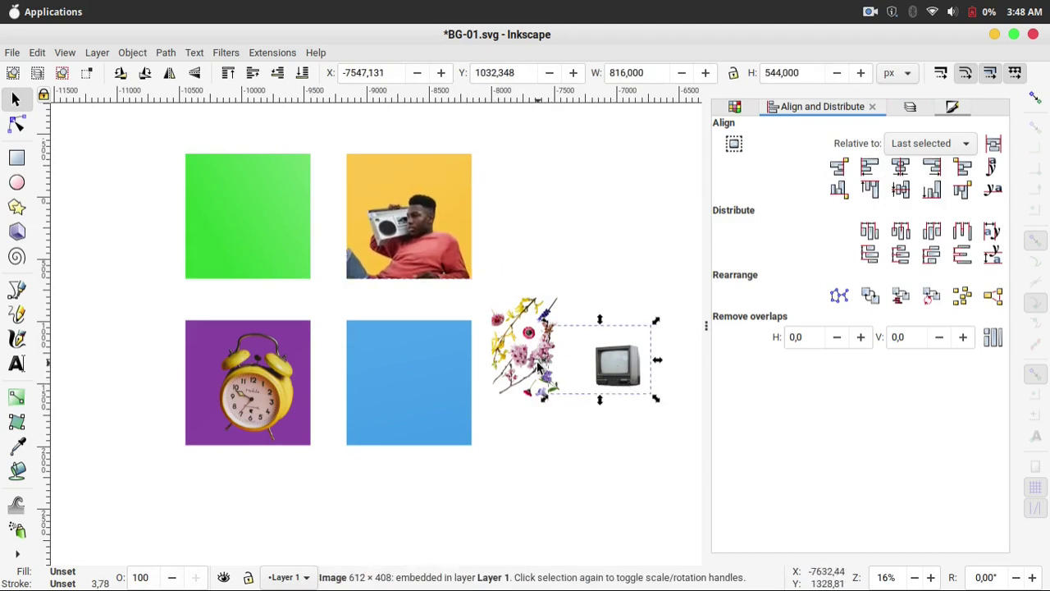
key("Escape")
left_click(518, 351)
left_click_drag(538, 344, 545, 366)
left_click(549, 354)
- Move the flowers image onto the green square and centre it both vertically and horizontally
left_click(551, 358)
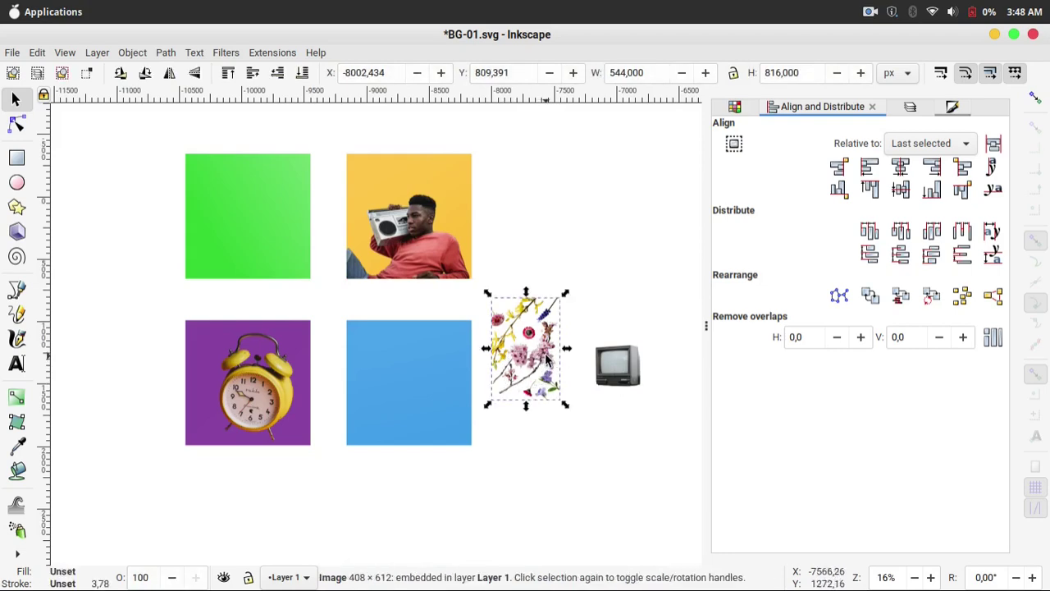
left_click_drag(557, 313, 557, 312)
scroll(519, 327, "up", 4)
scroll(557, 387, "down", 2)
left_click_drag(544, 388, 65, 191)
scroll(244, 225, "up", 4)
scroll(244, 226, "left", 10)
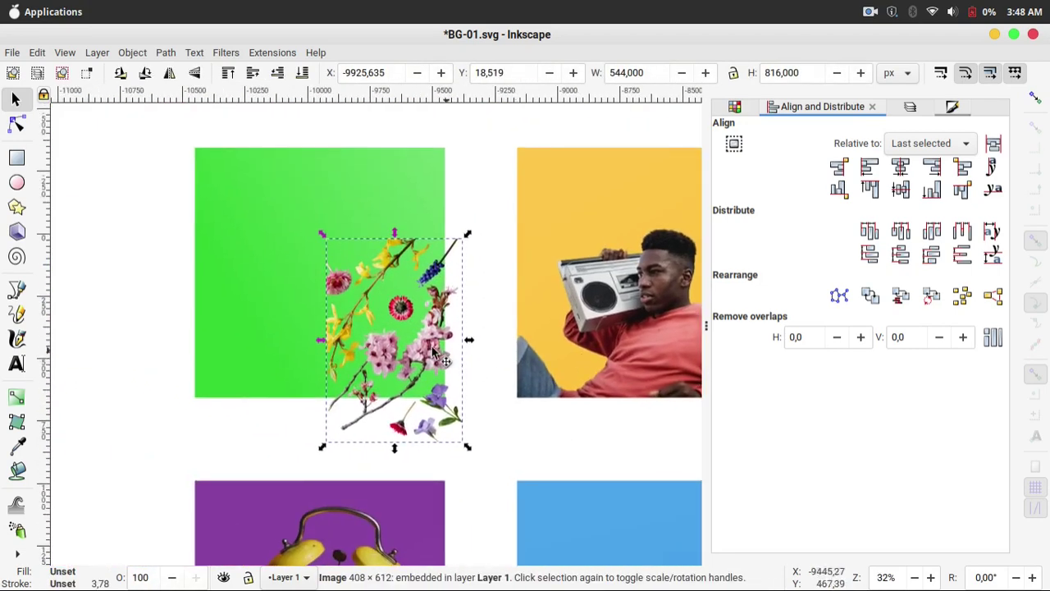
left_click(265, 199, "shift")
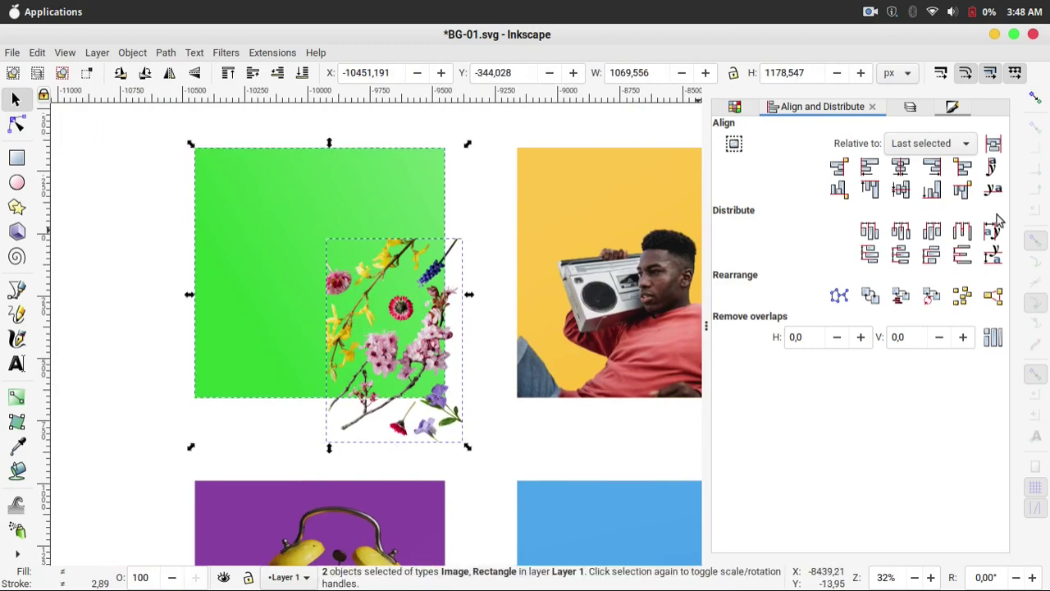
left_click(900, 167)
left_click(900, 190)
- Enlarge the flowers image around its centre so it covers the green square
scroll(509, 207, "up", 1)
left_click(487, 227)
left_click(364, 316)
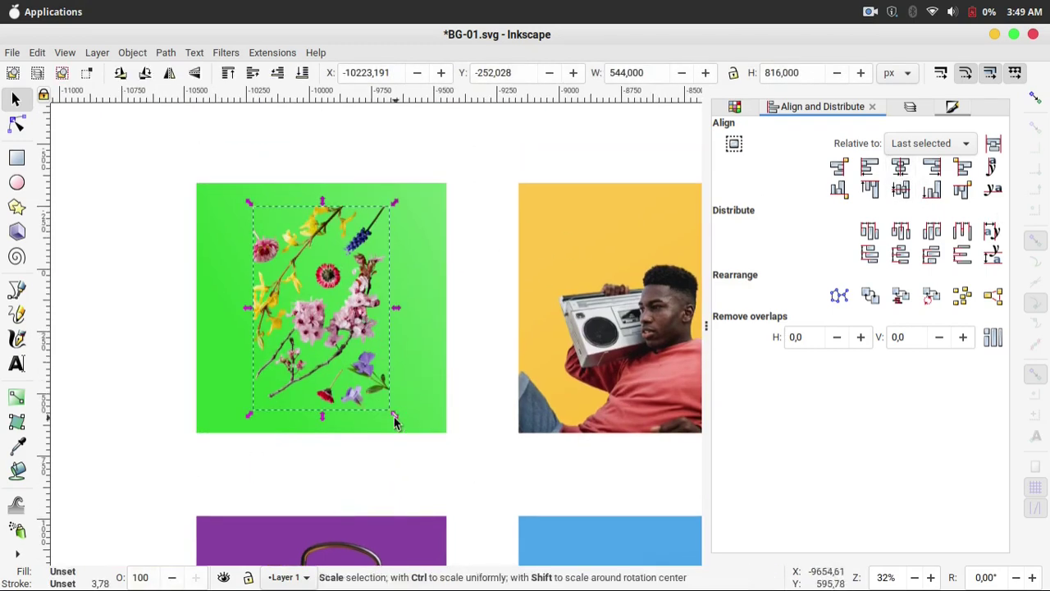
left_click_drag(393, 417, 457, 550)
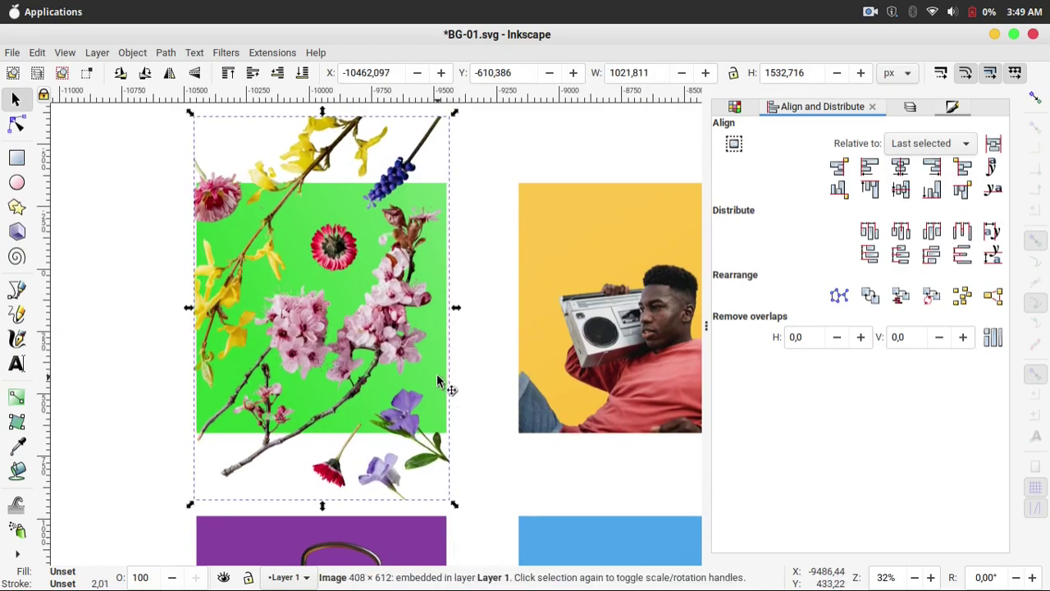
- Raise the green square above the flowers, select both, and set the clip
left_click(445, 387)
key("Home")
left_click(401, 175, "shift")
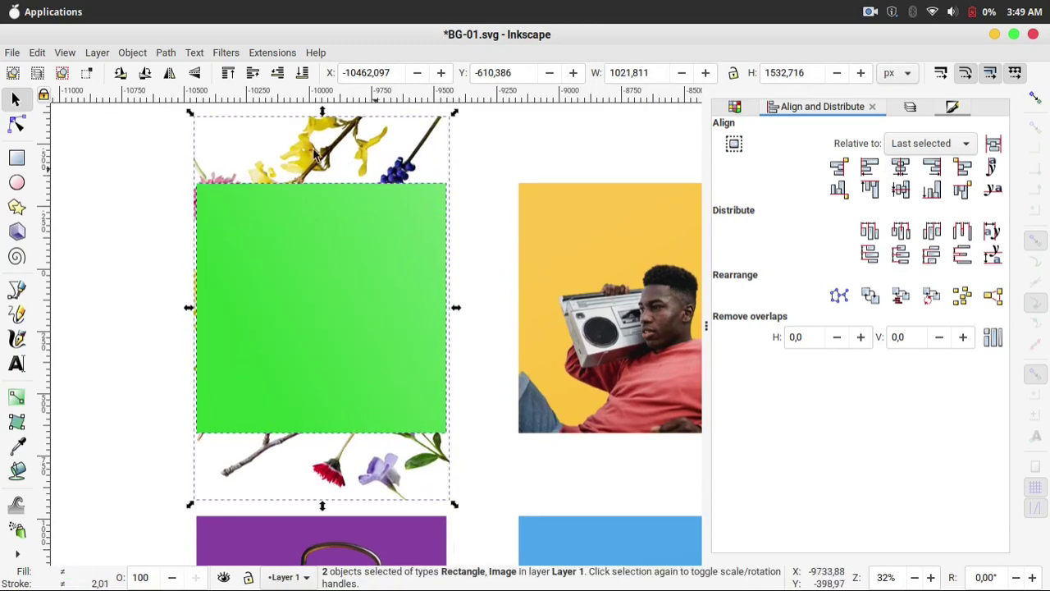
left_click(132, 52)
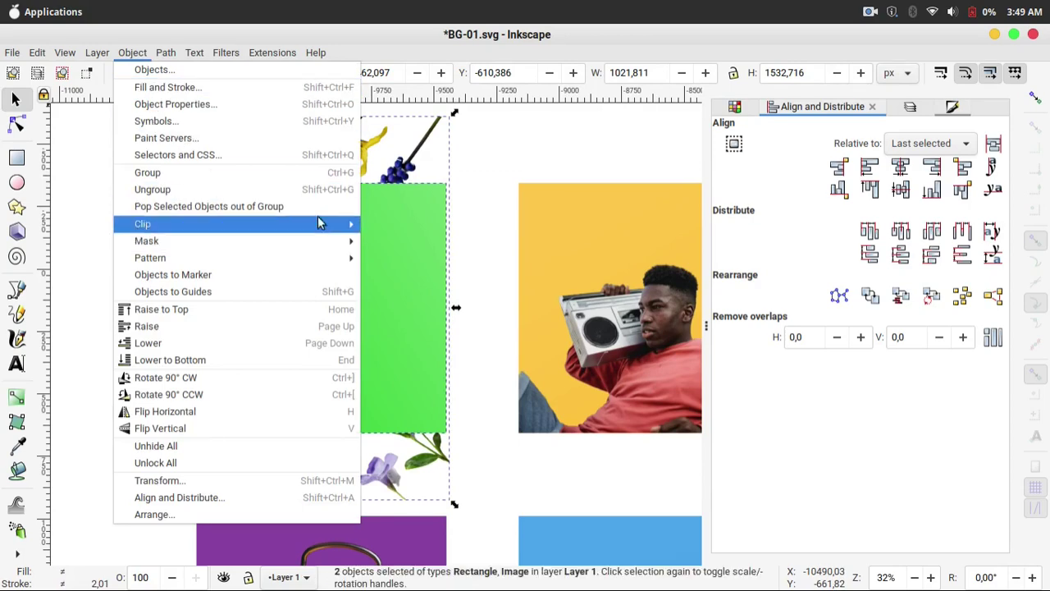
mouse_move(317, 220)
left_click(414, 224)
scroll(447, 337, "down", 1)
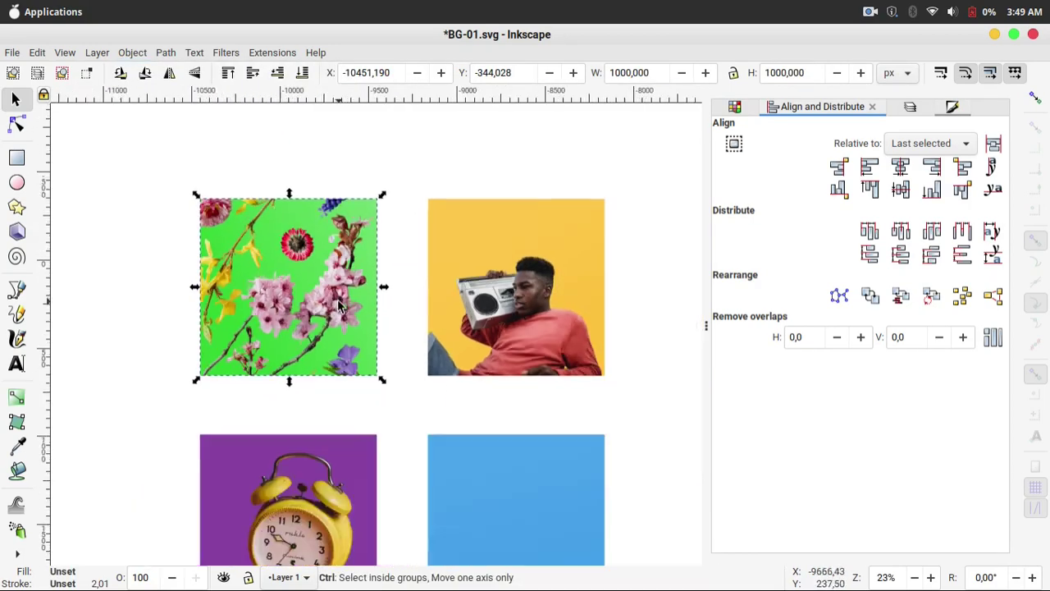
- Move the TV image onto the blue square, scale it to fit, and centre it
left_click(586, 422)
scroll(492, 369, "down", 4)
scroll(492, 369, "right", 5)
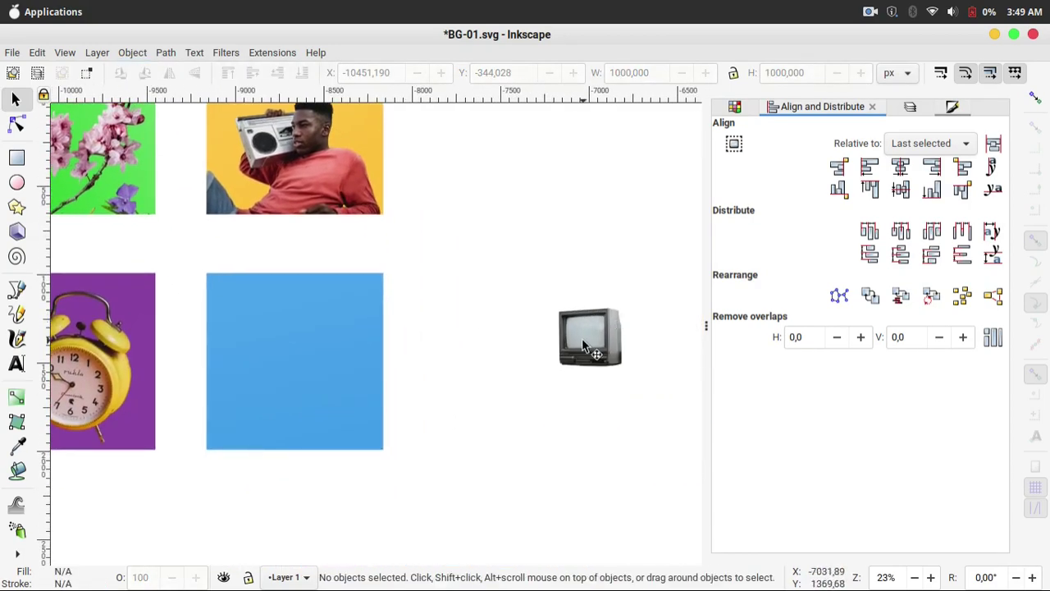
left_click(586, 361)
left_click_drag(586, 369, 283, 414)
left_click_drag(219, 343, 116, 269)
left_click_drag(309, 397, 327, 404)
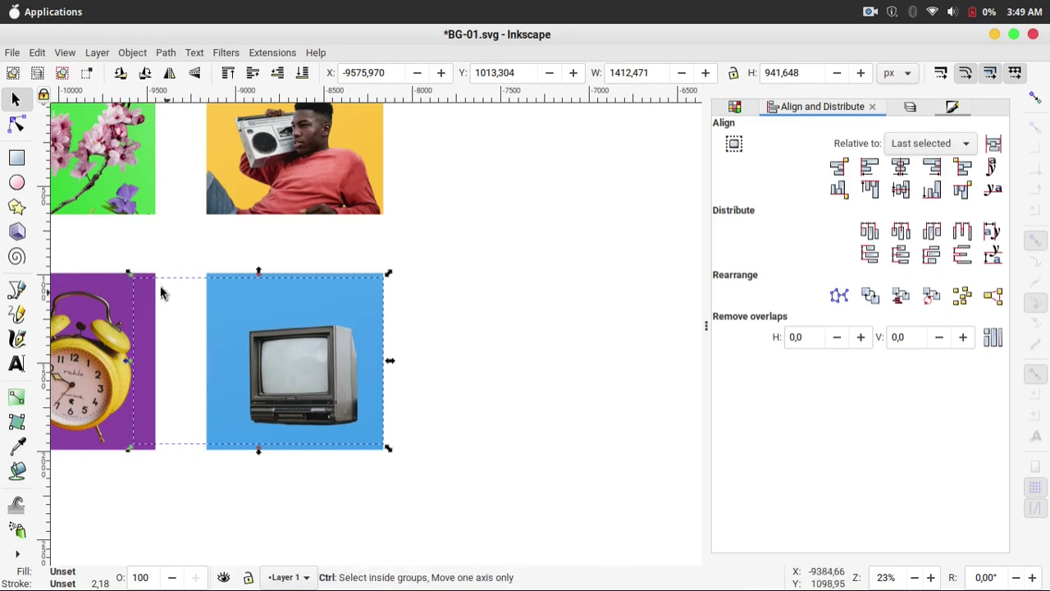
left_click_drag(135, 274, 152, 285)
left_click_drag(334, 375, 337, 374)
key("Escape")
left_click_drag(222, 364, 423, 446)
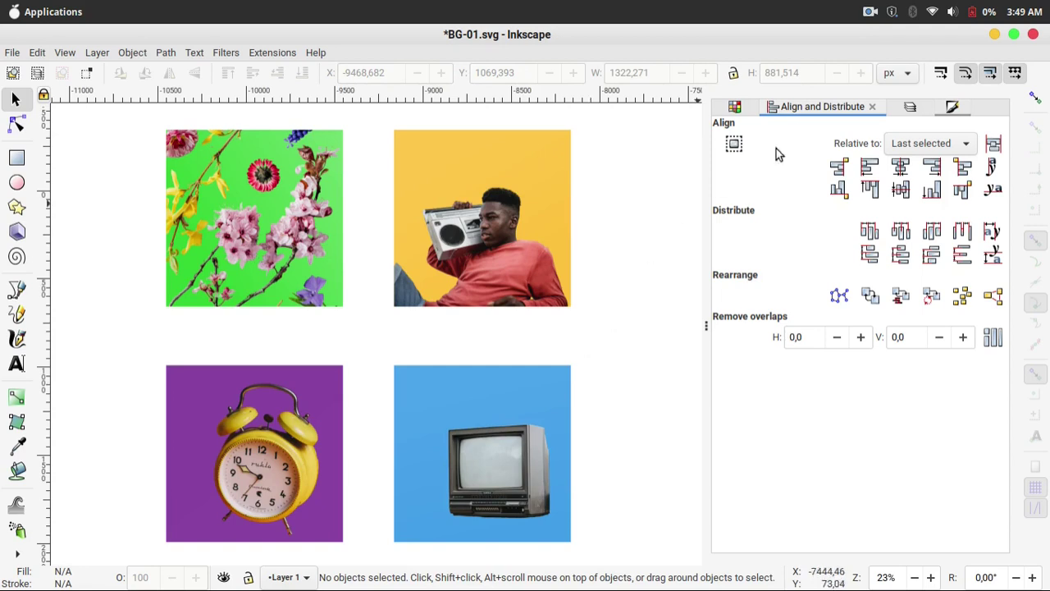
- Minimize the Inkscape window to reveal the leaf wallpaper and dock
left_click(996, 38)
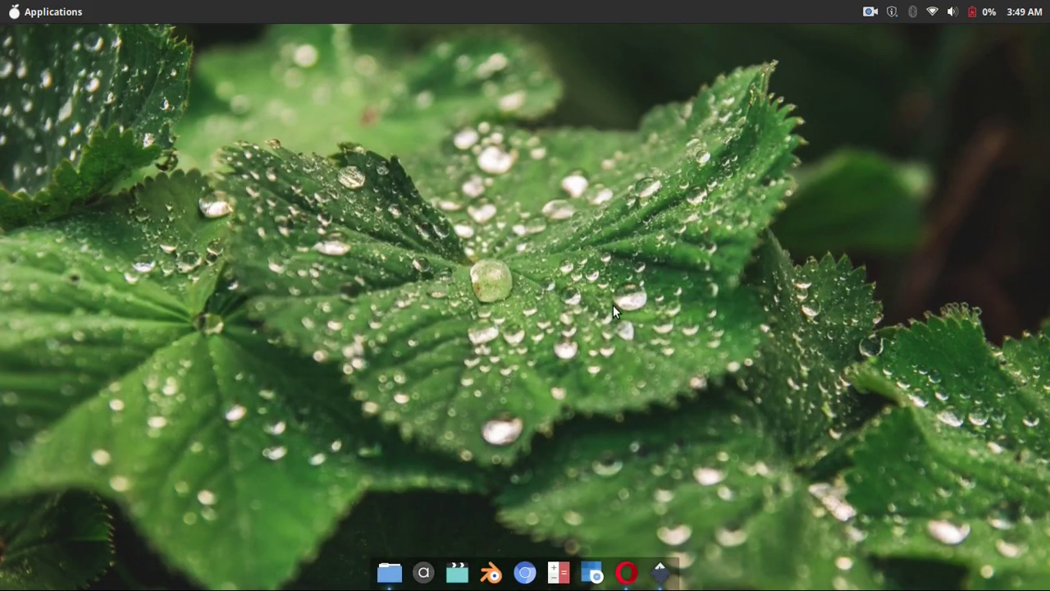